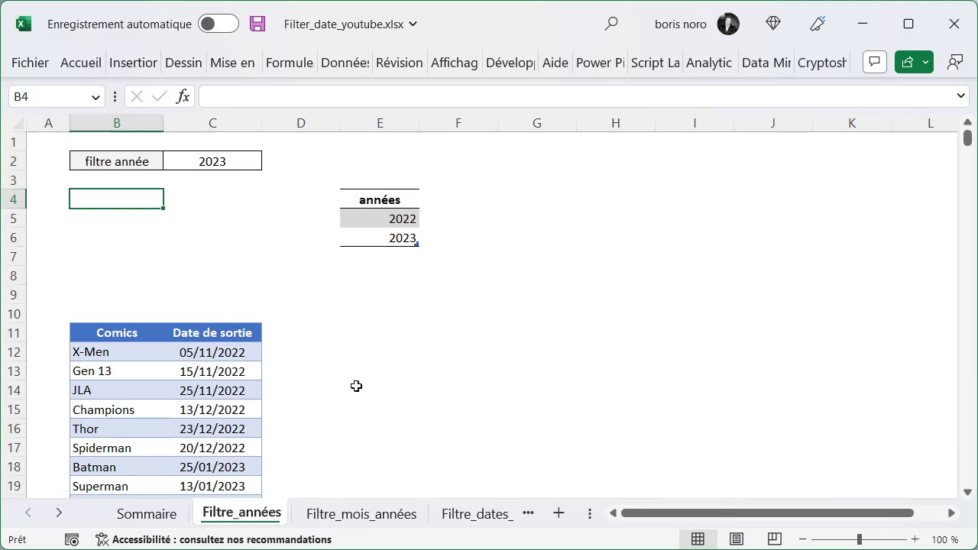
- Keep 2023 as the chosen year in the C2 year filter
left_click(258, 164)
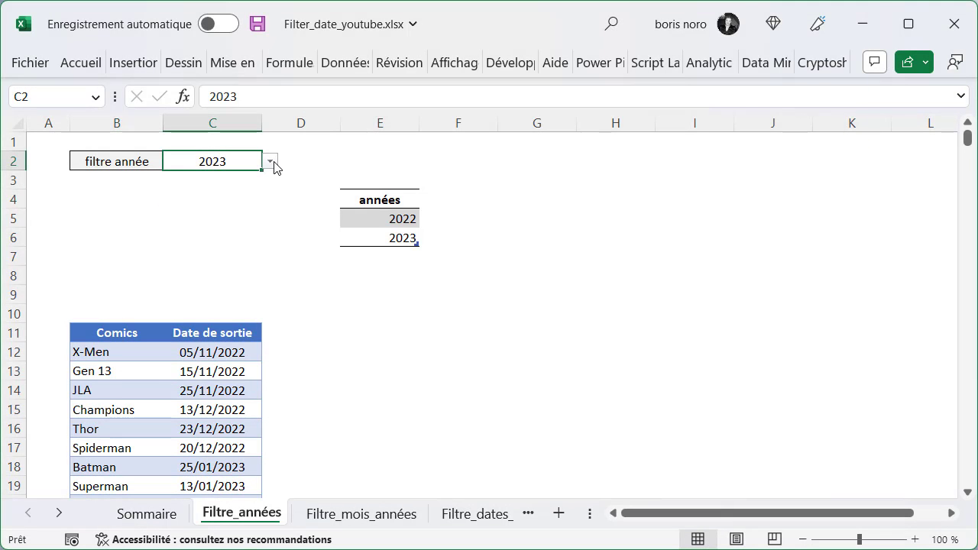
left_click(272, 162)
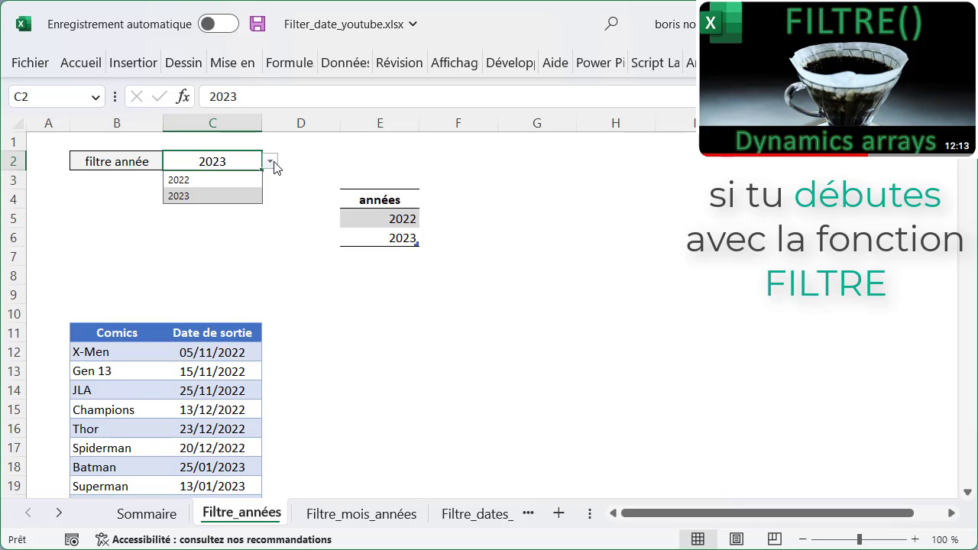
left_click(271, 162)
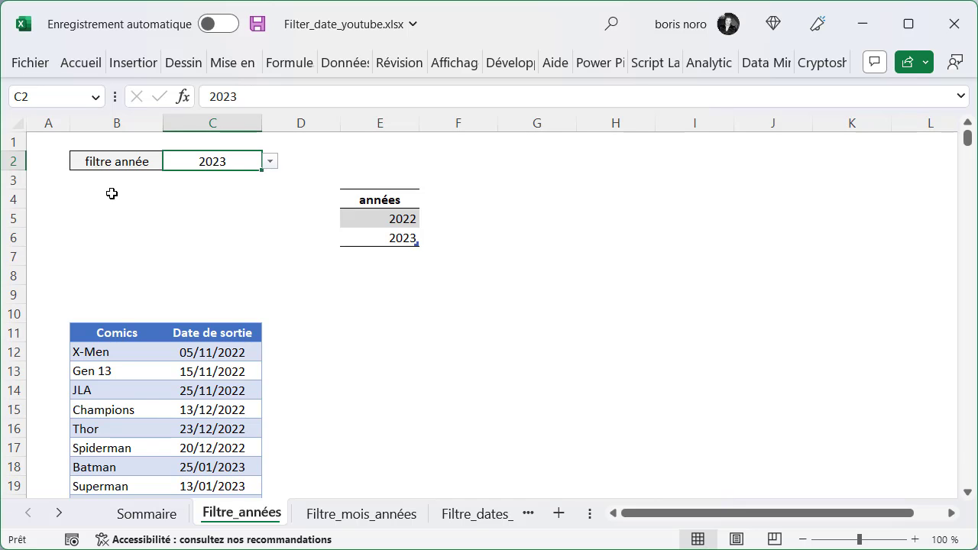
- In B3, enter =FILTRE(Dates;ANNEE(Dates[Date de sortie])=C2;"rien") to list that year's comics
left_click(112, 194)
scroll(112, 194, "up", 2, "ctrl")
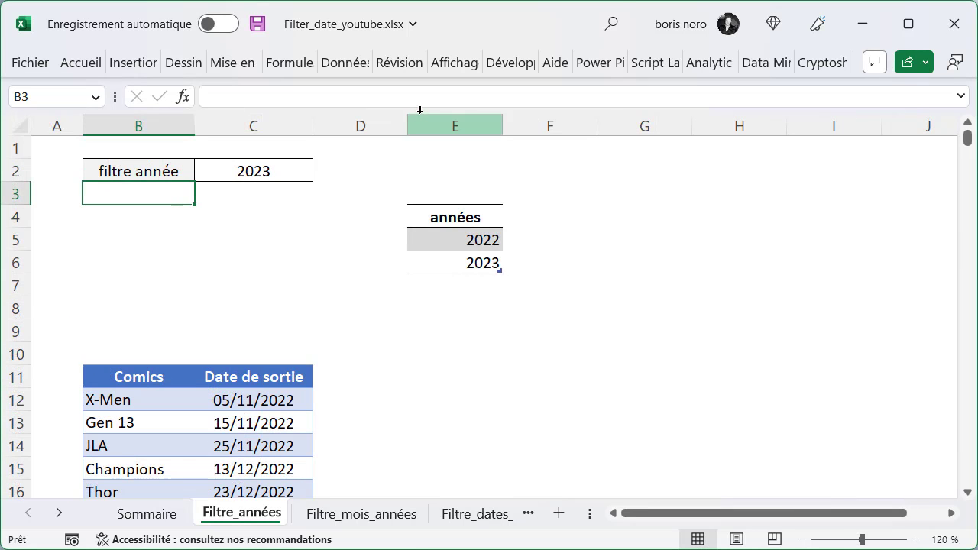
type("=FILTRE(")
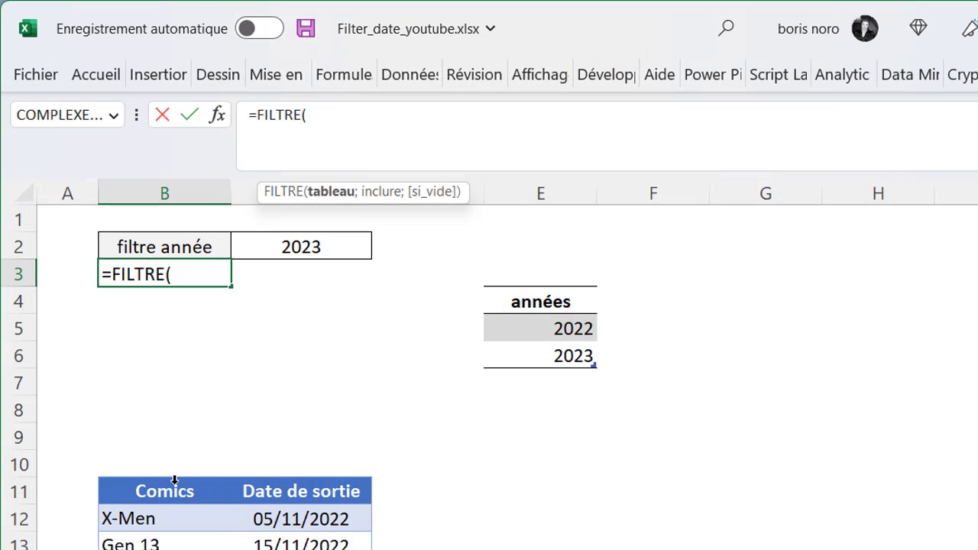
left_click(174, 480)
left_click_drag(174, 480, 253, 491)
type(";")
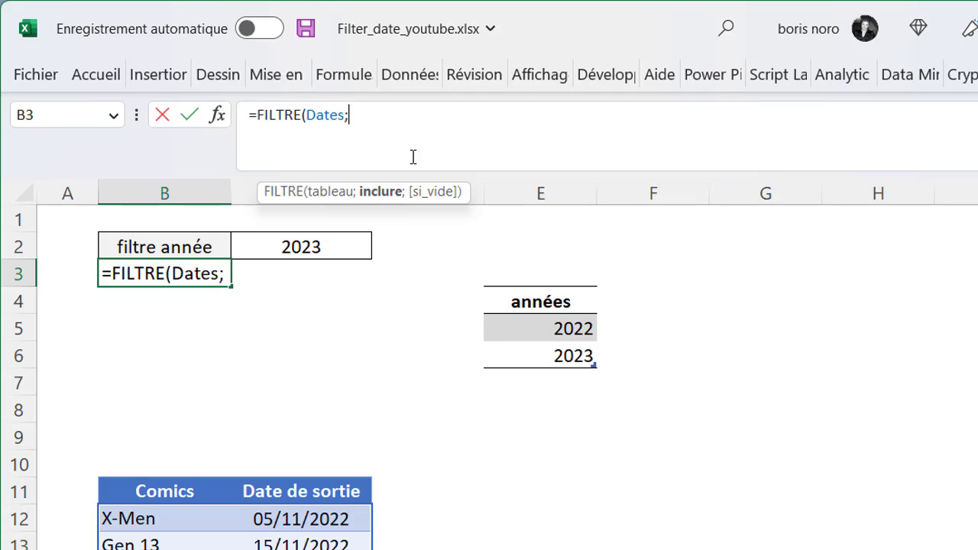
type("ANNEE(")
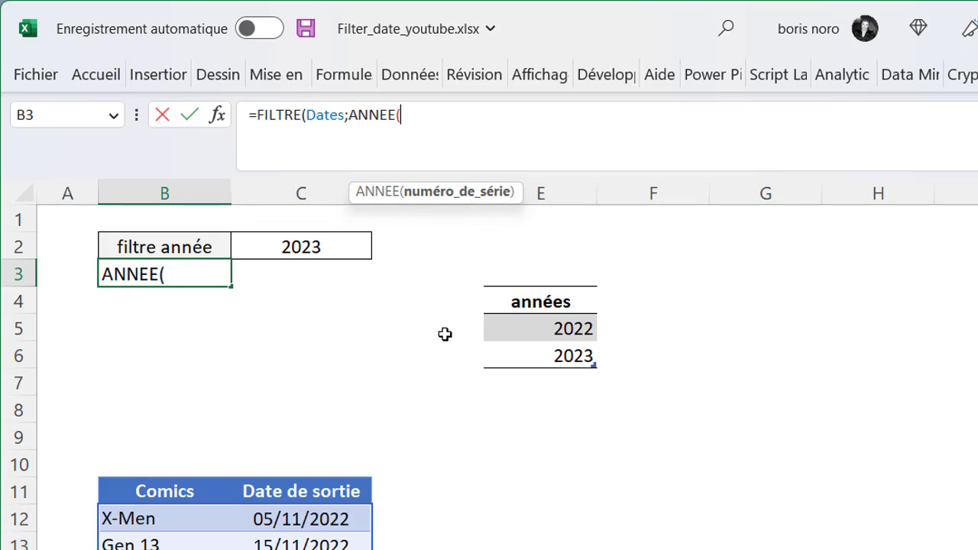
left_click(305, 480)
type(")")
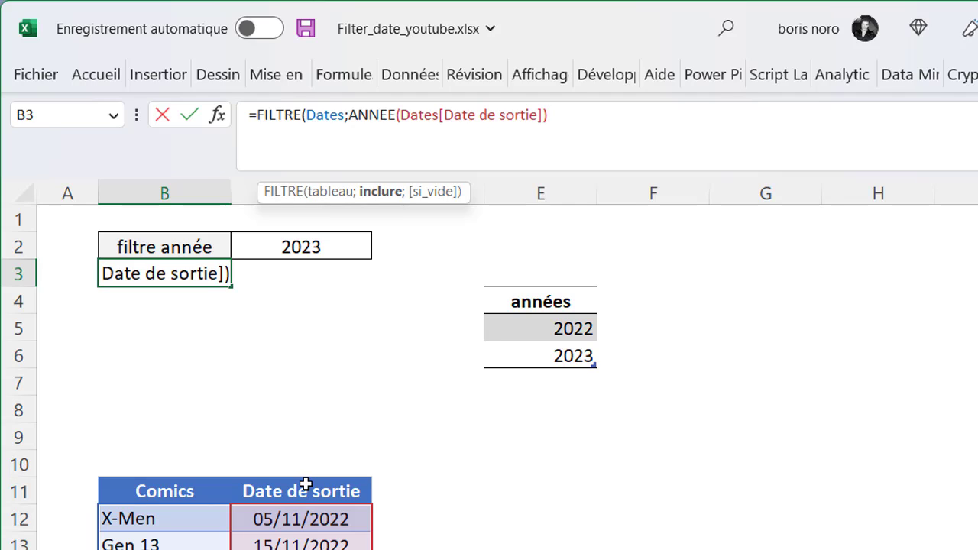
type("=")
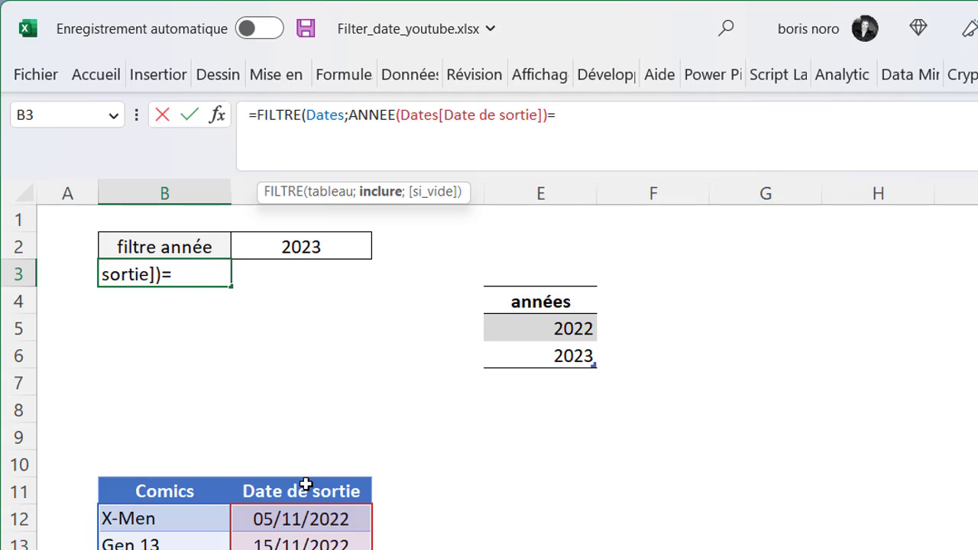
left_click(331, 246)
type(";")
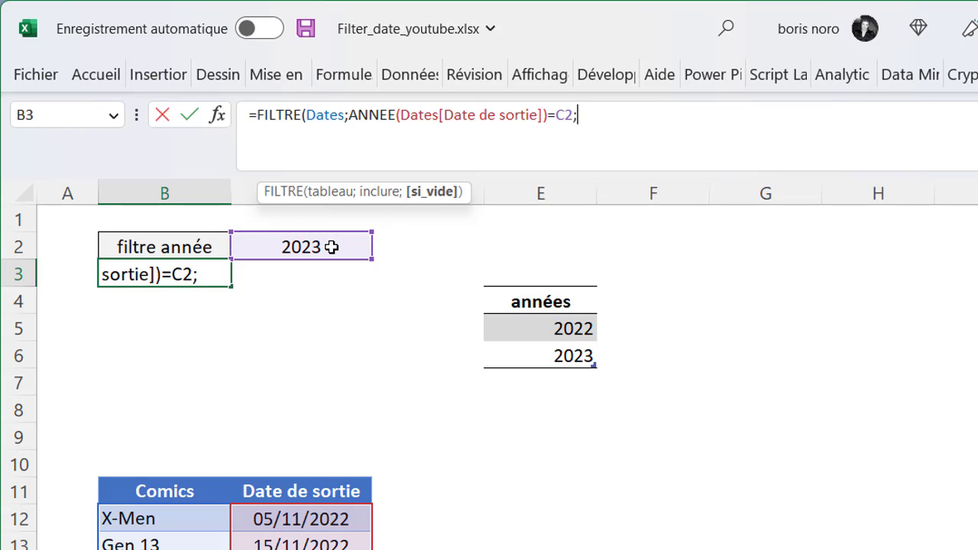
type("\"")
type("rien\"")
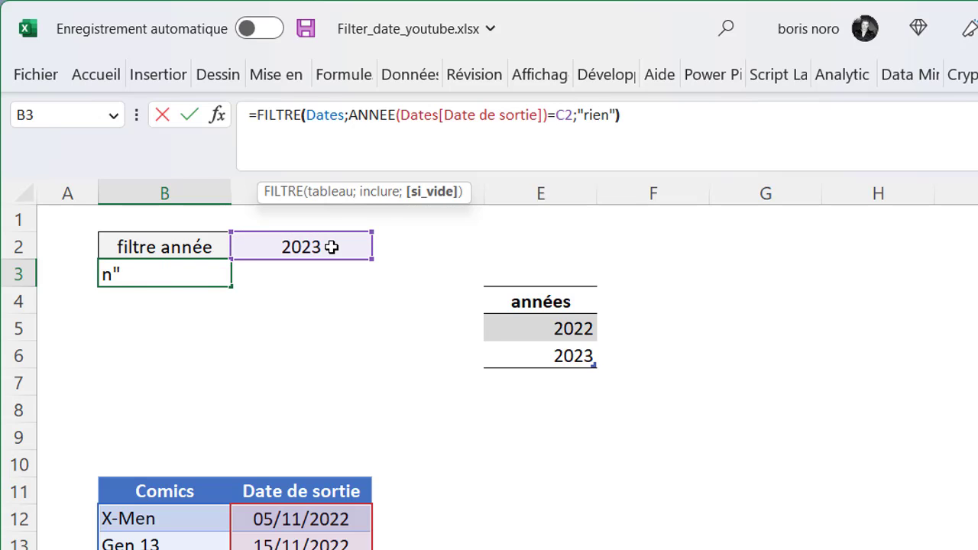
type(")")
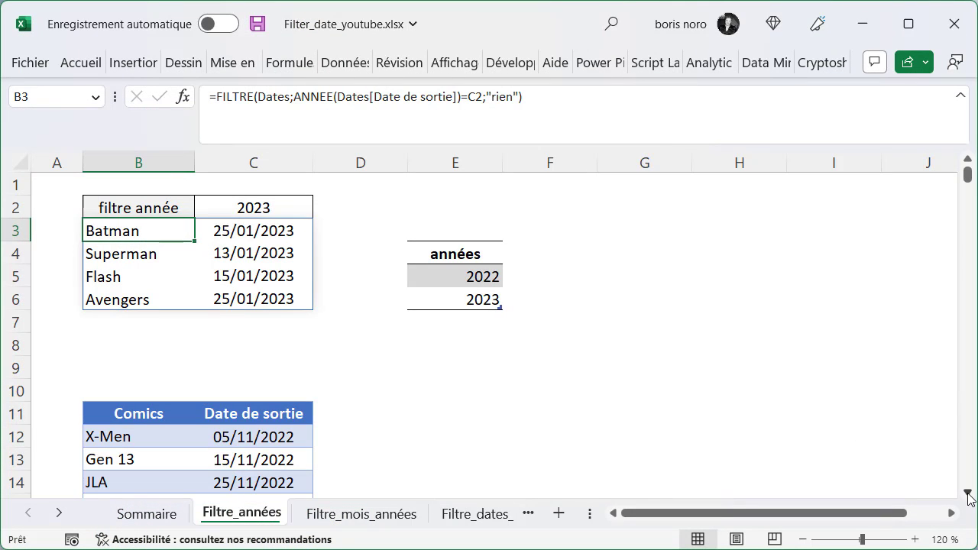
- Change the C2 year filter from 2023 to 2022 to list that year's comics
left_click(969, 495)
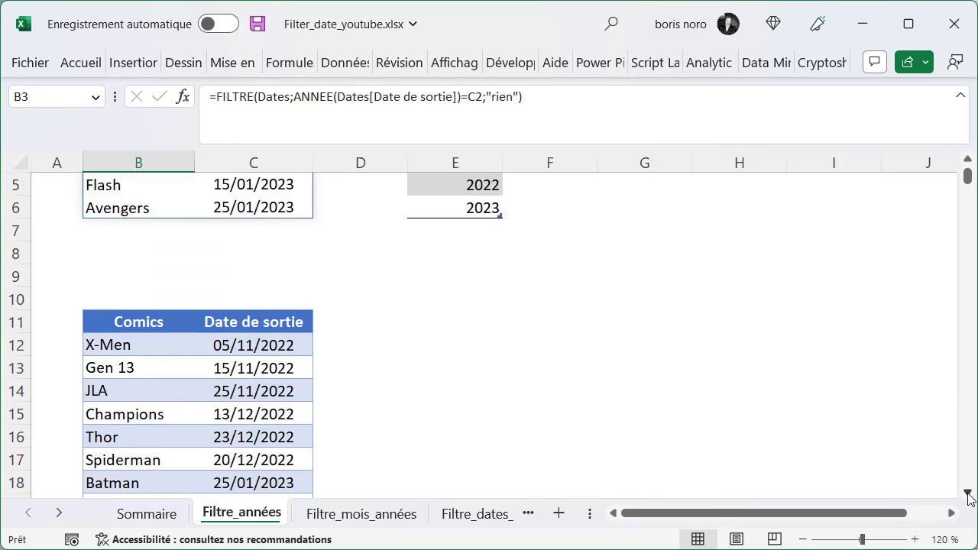
left_click(968, 159)
left_click(285, 207)
left_click(322, 210)
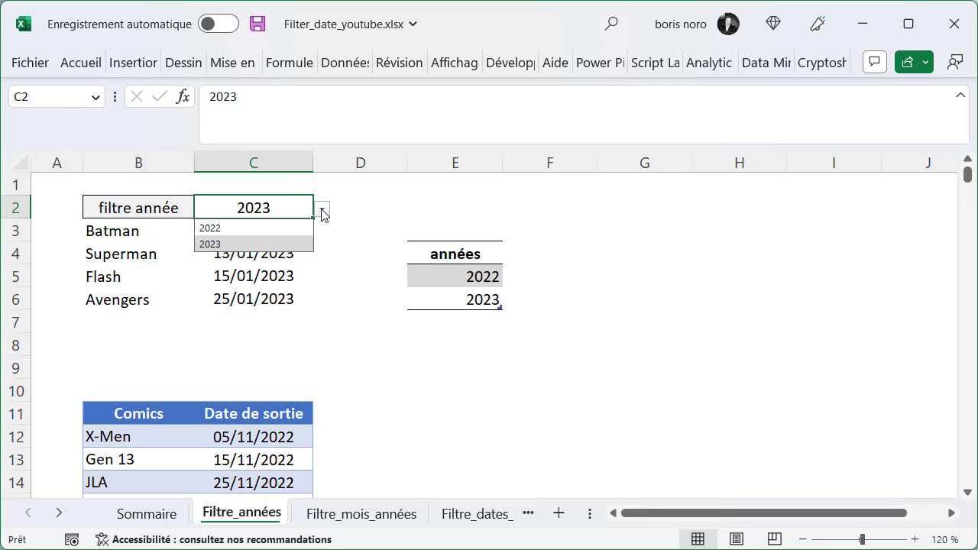
left_click(271, 227)
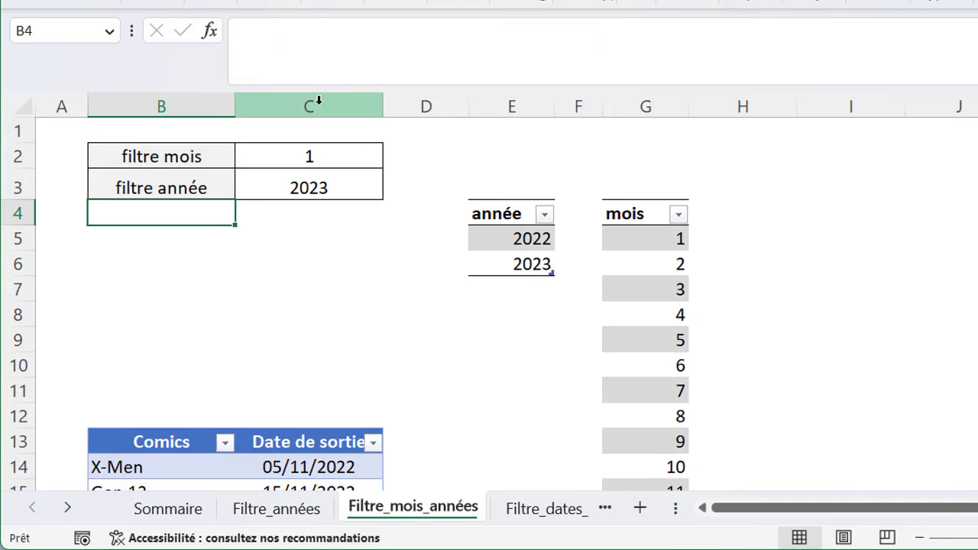
- In B4, start =FILTRE( with the whole Dates_ table as the data, then a line break
left_click(244, 32)
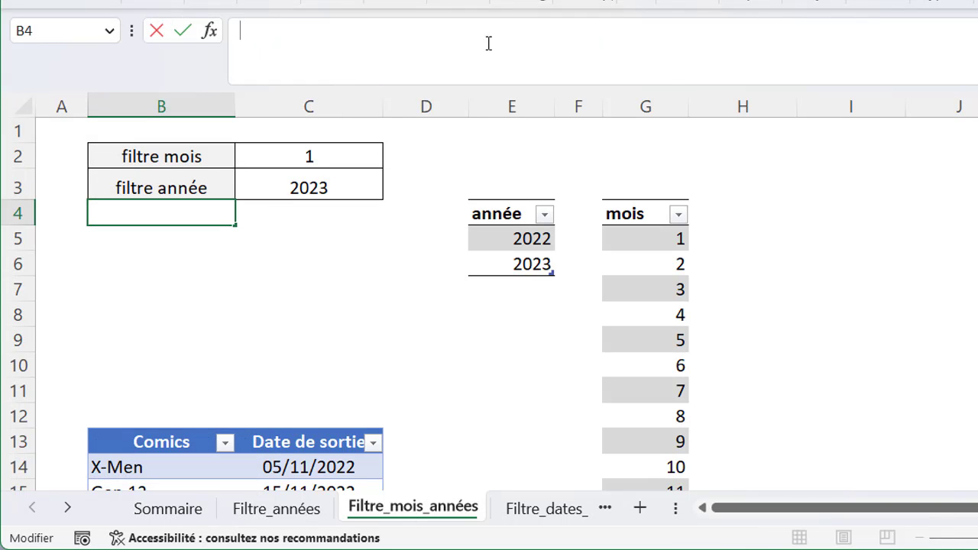
type("=FILTRE(")
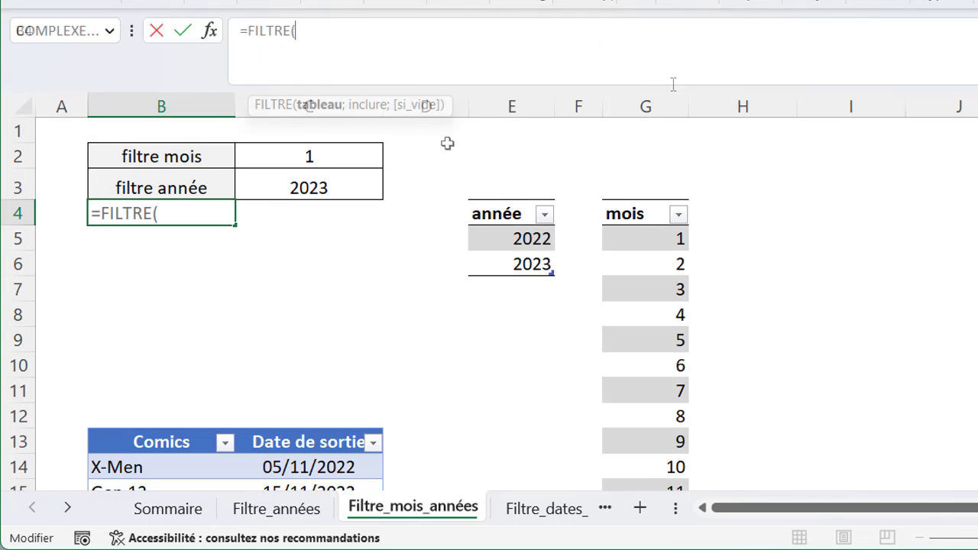
left_click(163, 429)
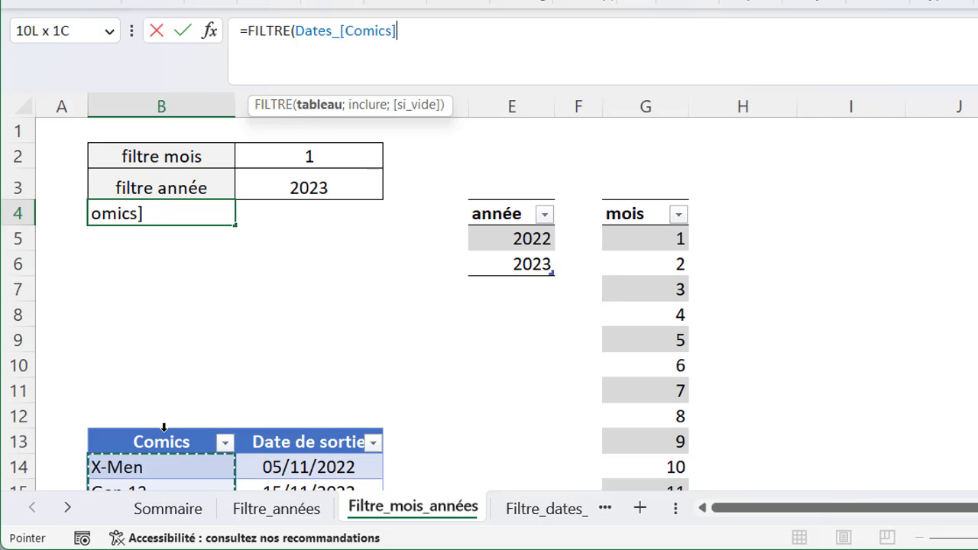
left_click_drag(233, 432, 263, 430)
type(";")
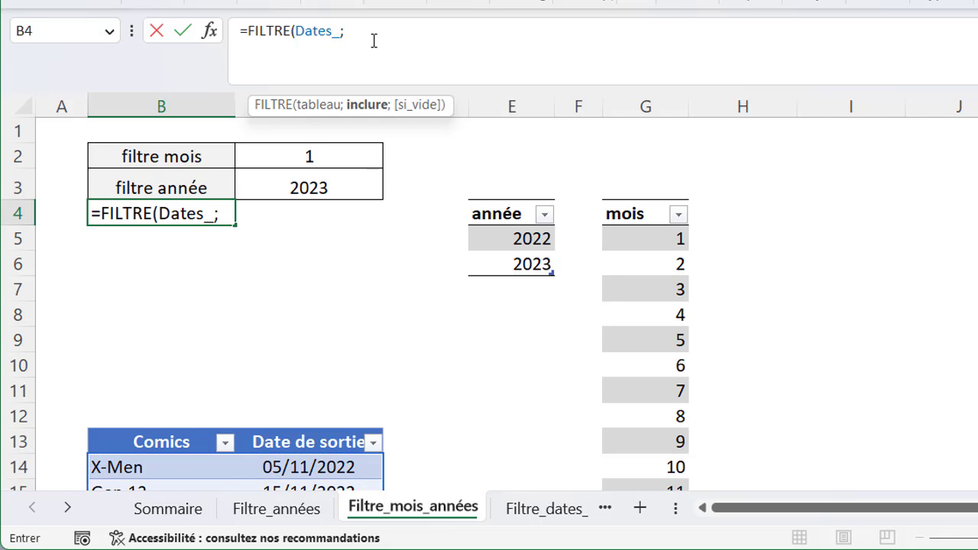
key("alt+Return")
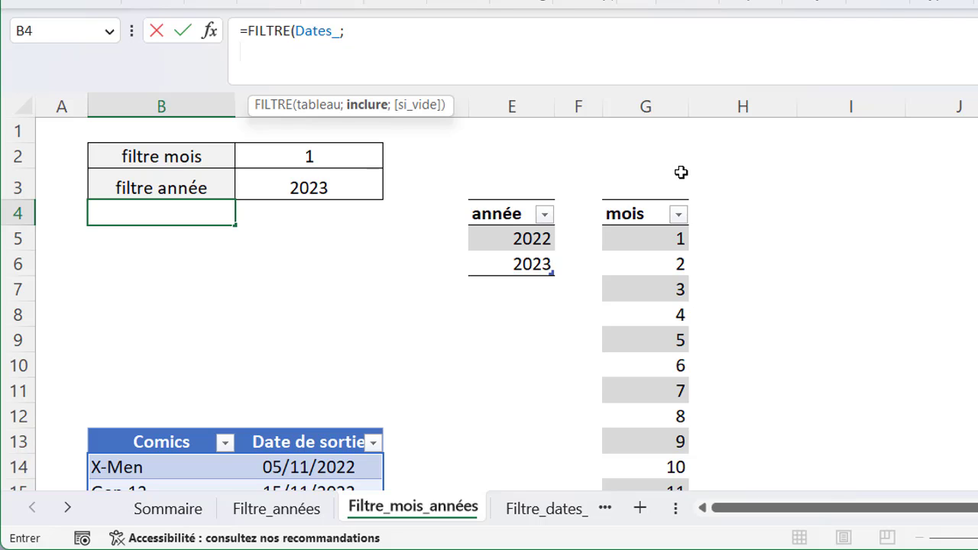
- Add the condition that ANNEE(Dates_[Date de sortie]) equals the year in C3
type("(")
type("AN")
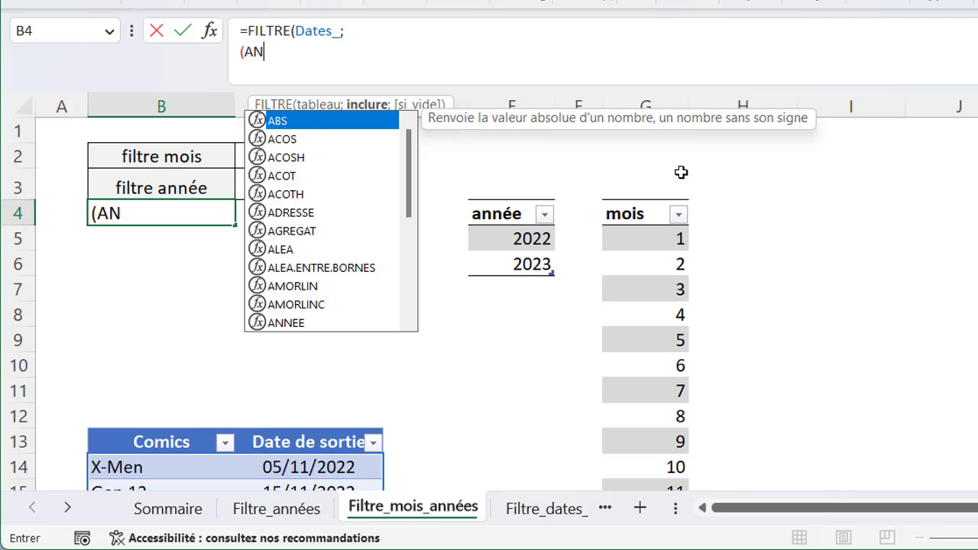
type("NEE(")
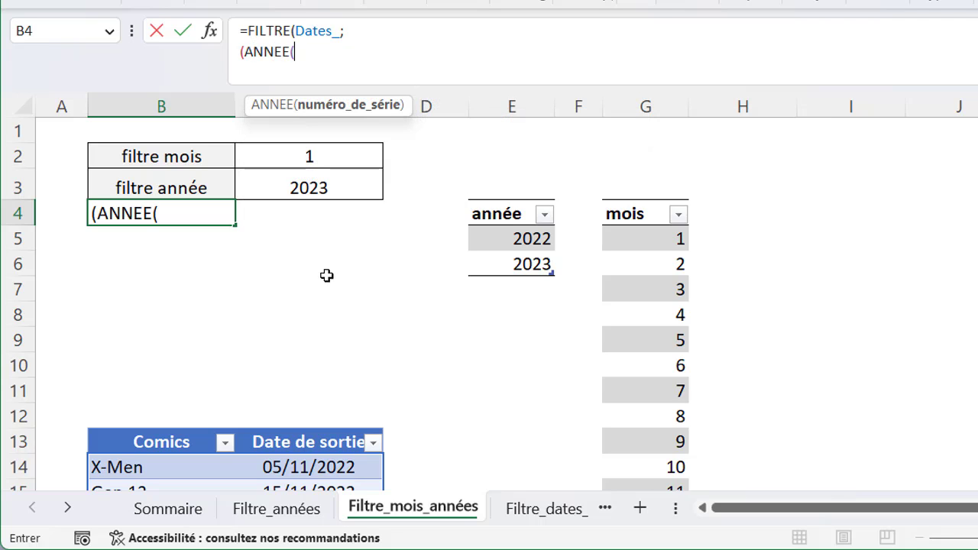
left_click(307, 426)
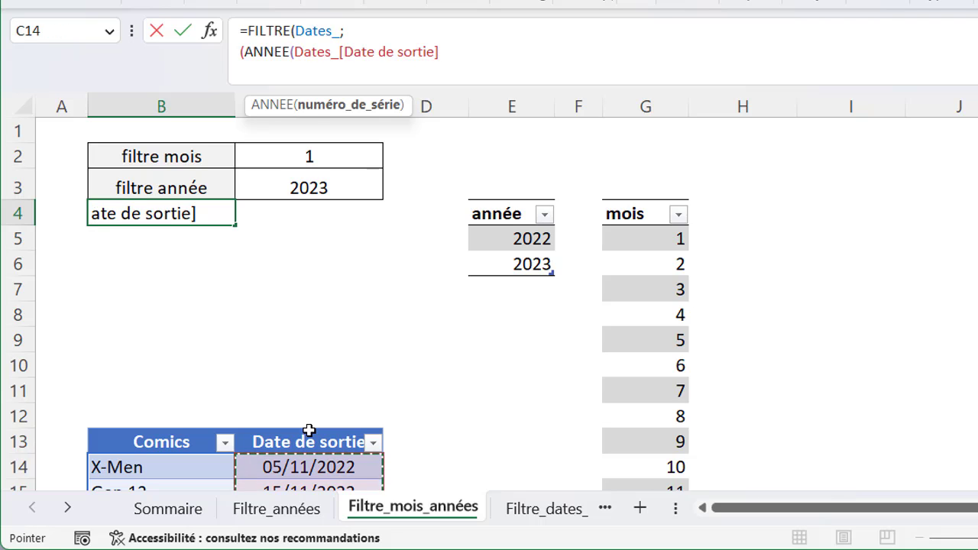
type(")")
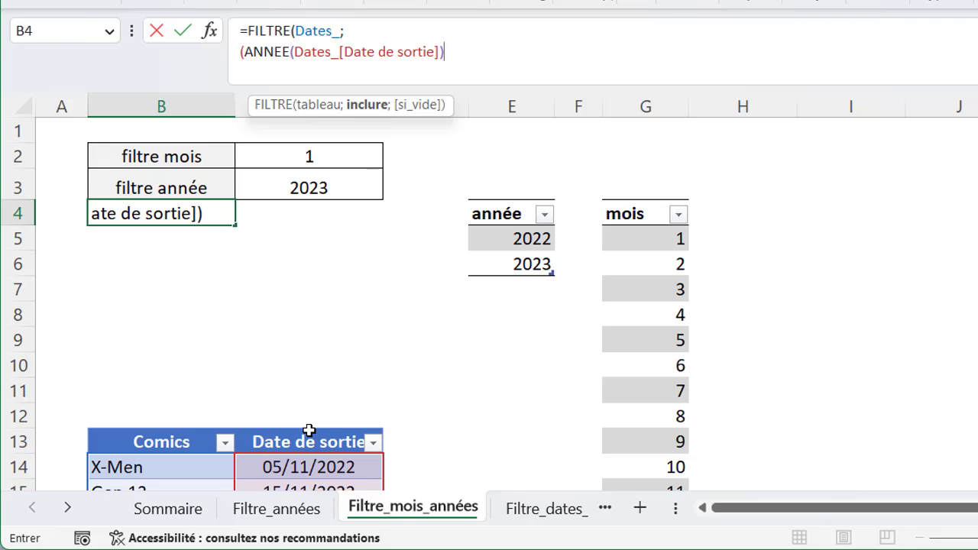
type("=")
left_click(352, 182)
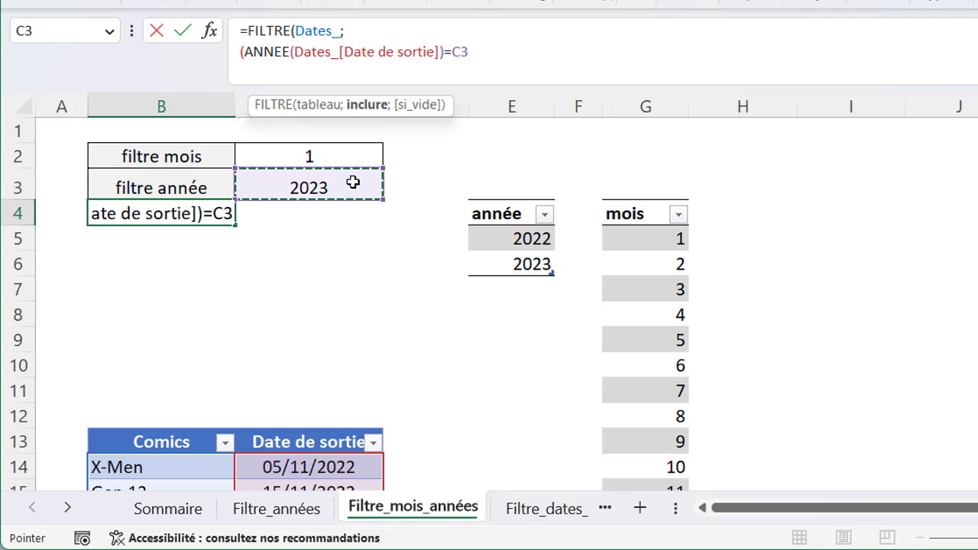
type(")")
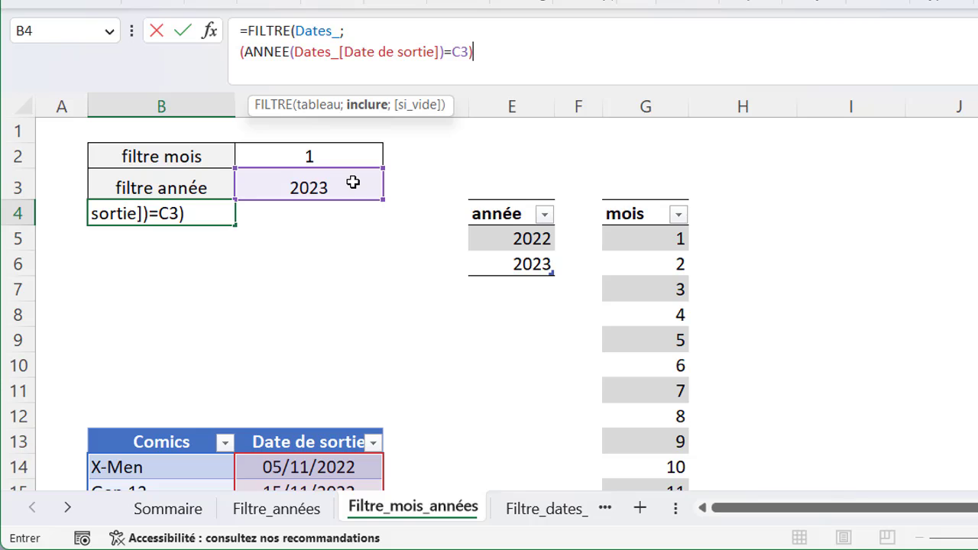
type("*")
type("(")
type("M")
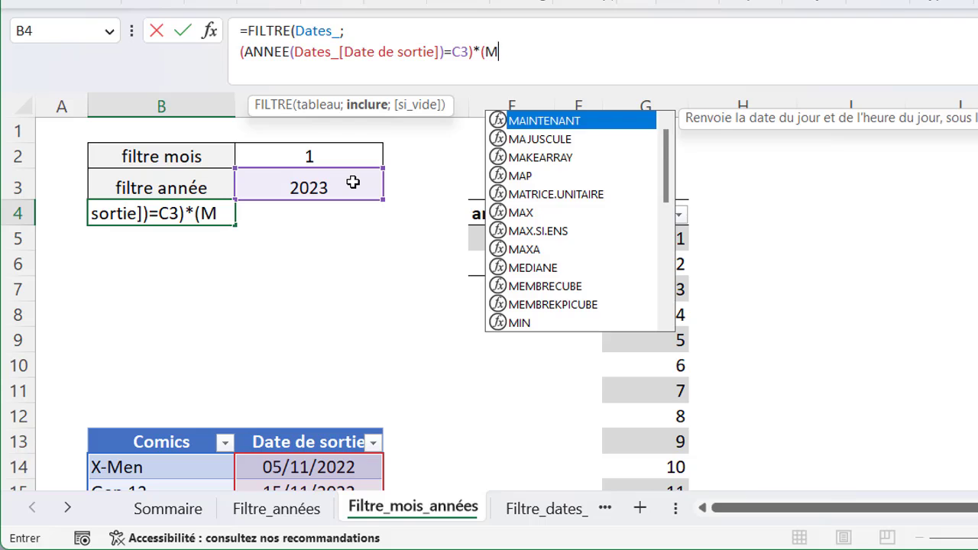
type("OIS(")
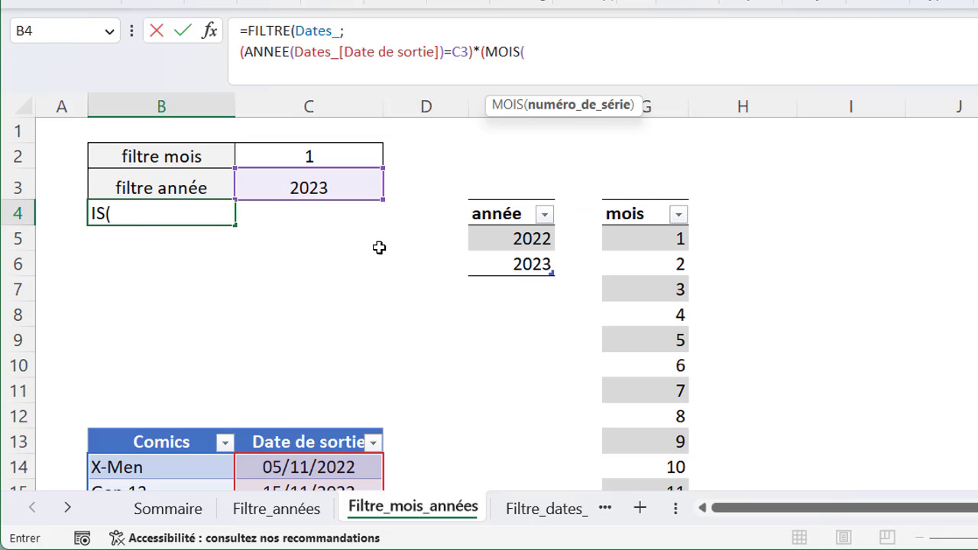
- Add the second condition MOIS(Dates_[Date de sortie])=C2 so the release month must match
left_click(302, 428)
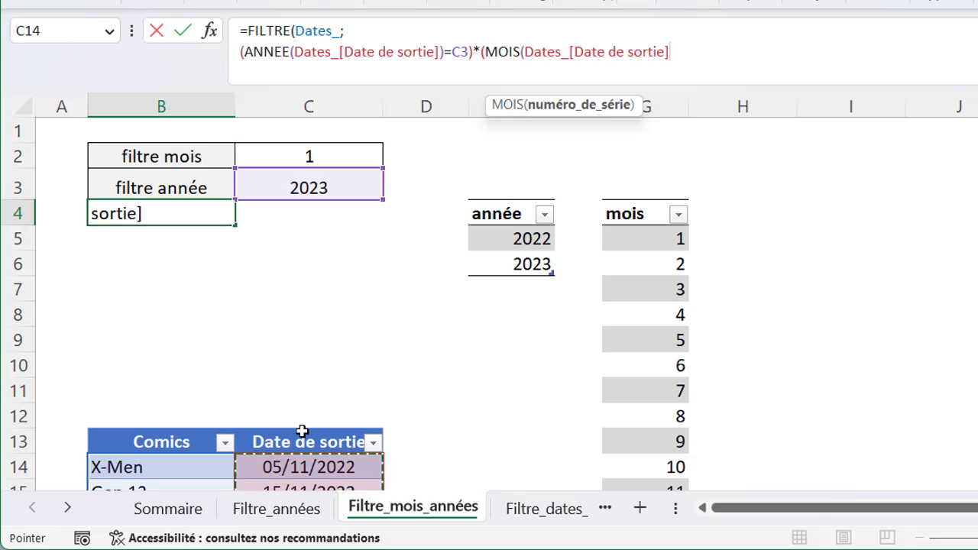
type(")")
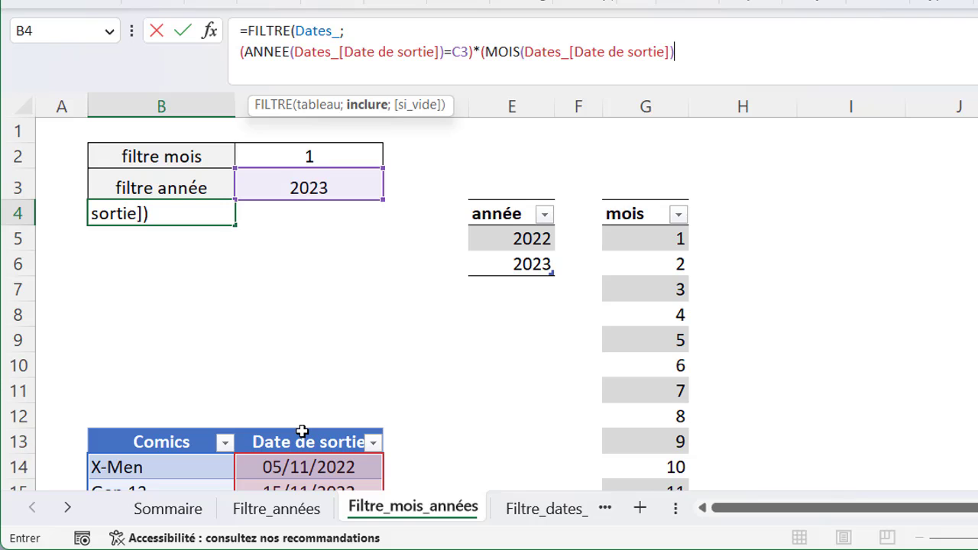
type("=")
left_click(336, 156)
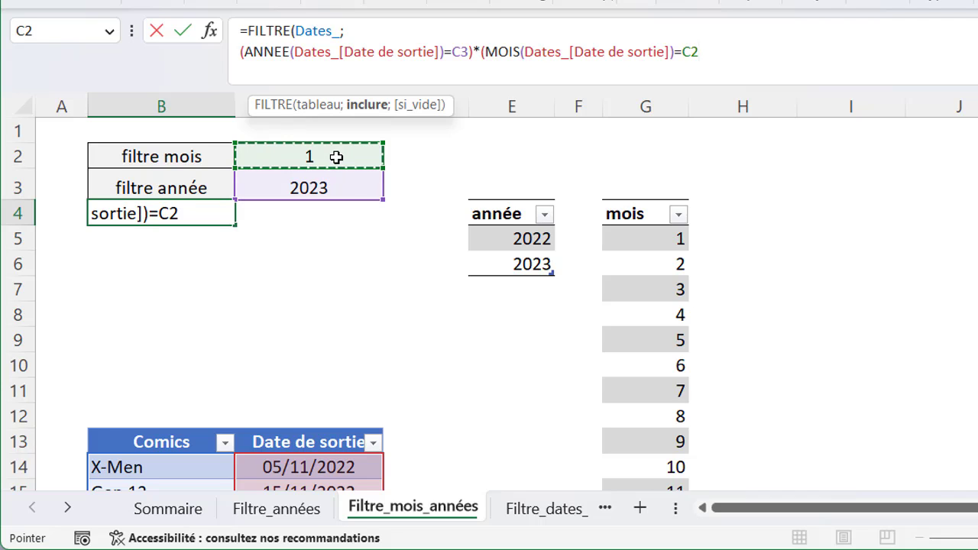
type(")")
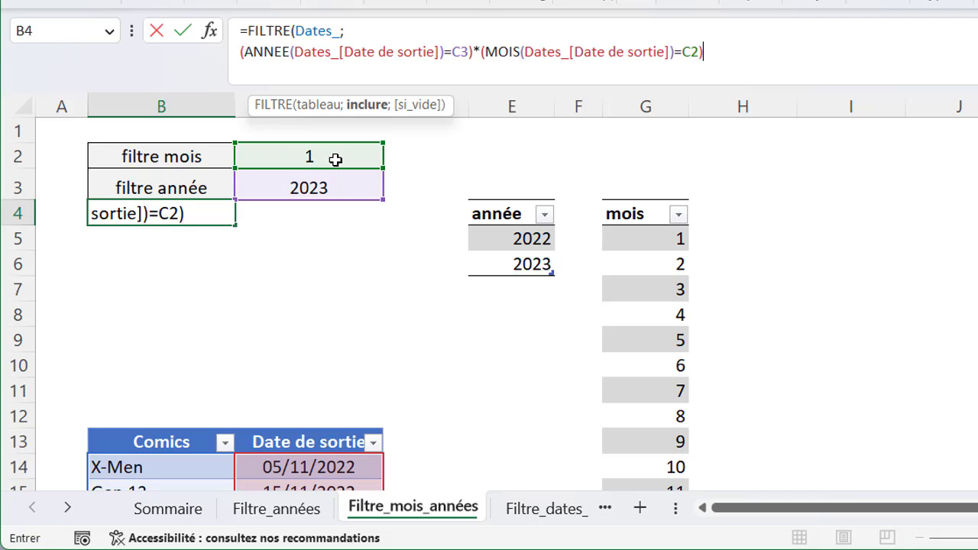
type(";")
key("alt+Return")
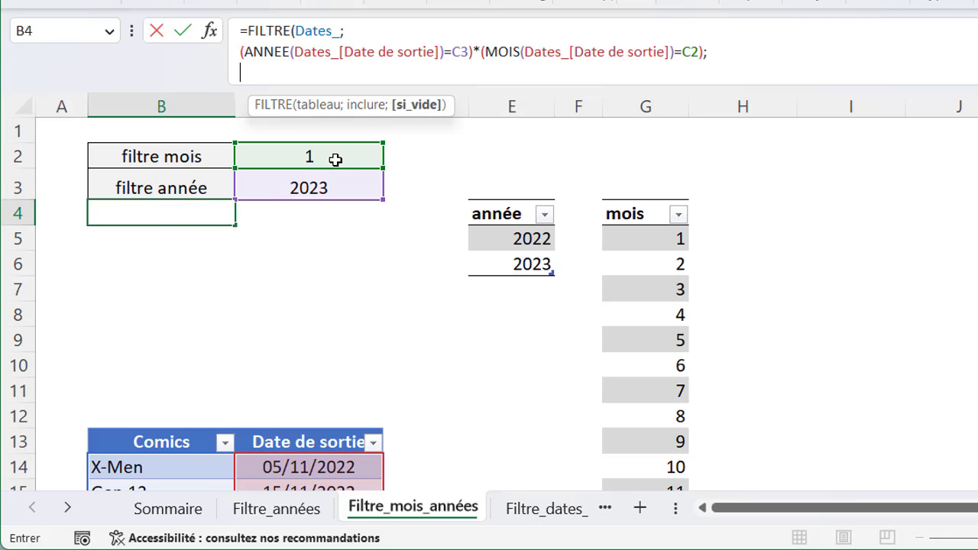
- Close the formula with "rien" as fallback, spilling Batman, Superman, Flash and Avengers
type("\"ri")
type("en\"")
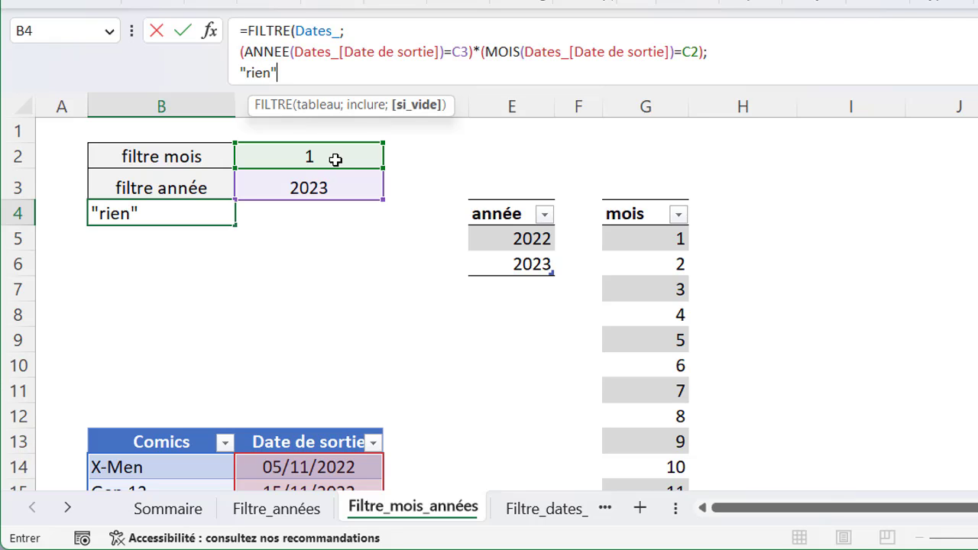
type(")")
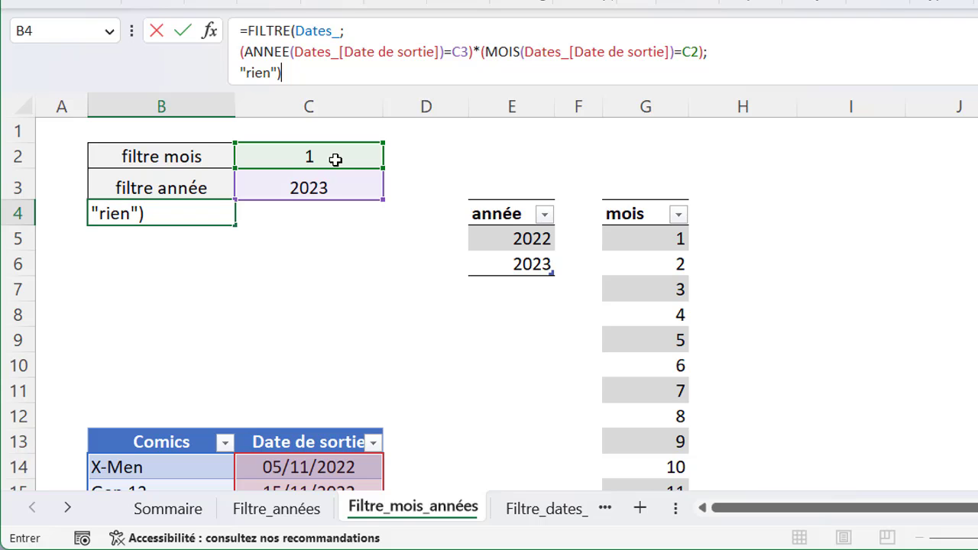
key("Return")
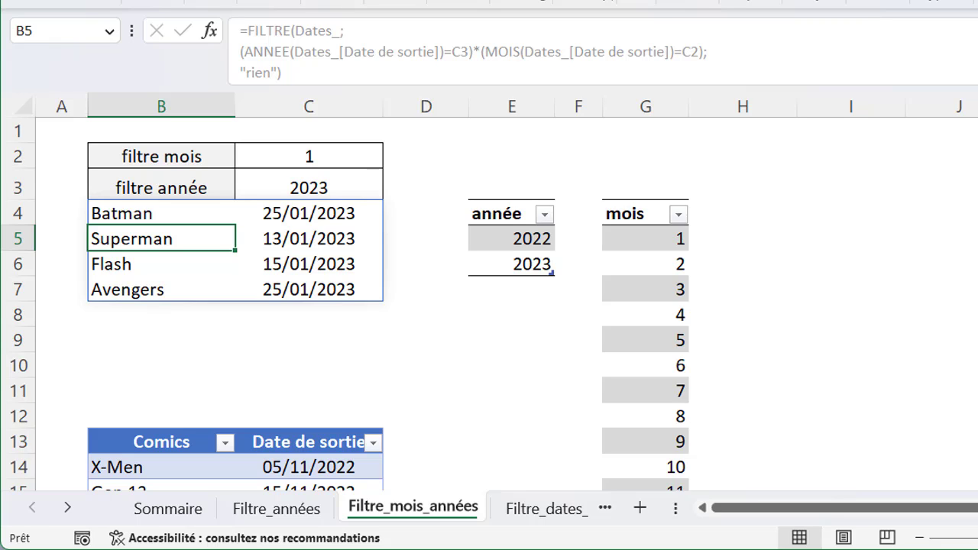
- Set the month filter C2 to 11 and the year filter C3 to 2022
left_click(349, 159)
type("11")
key("Return")
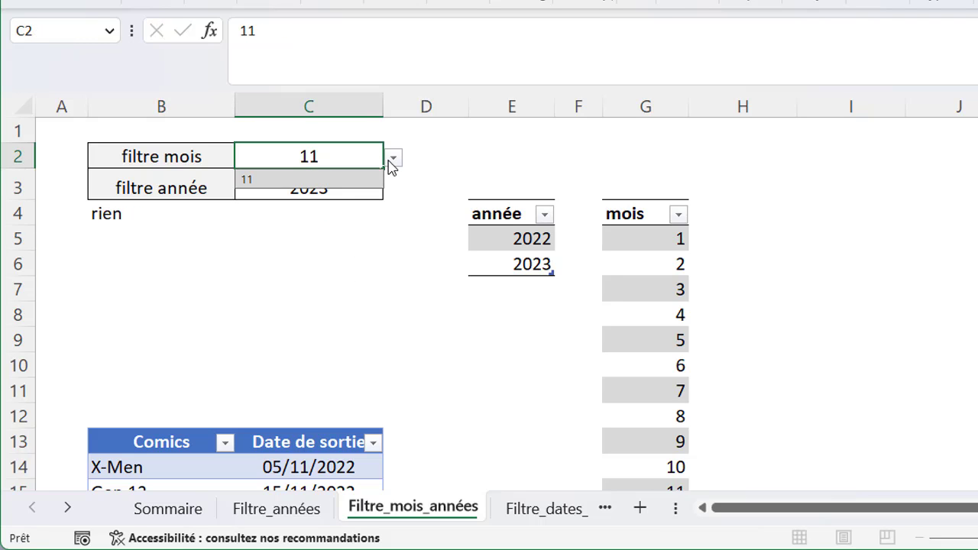
left_click(388, 165)
left_click(376, 187)
left_click(393, 191)
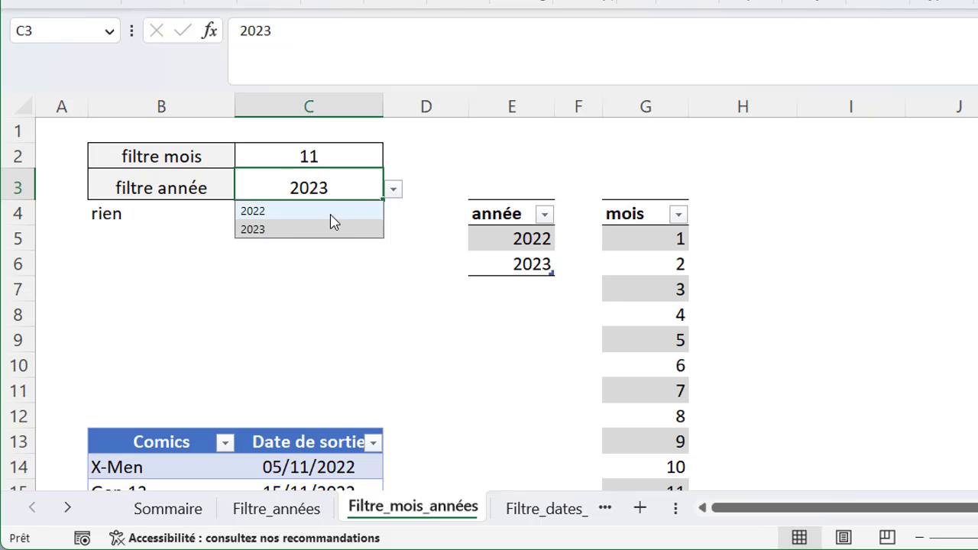
left_click(331, 211)
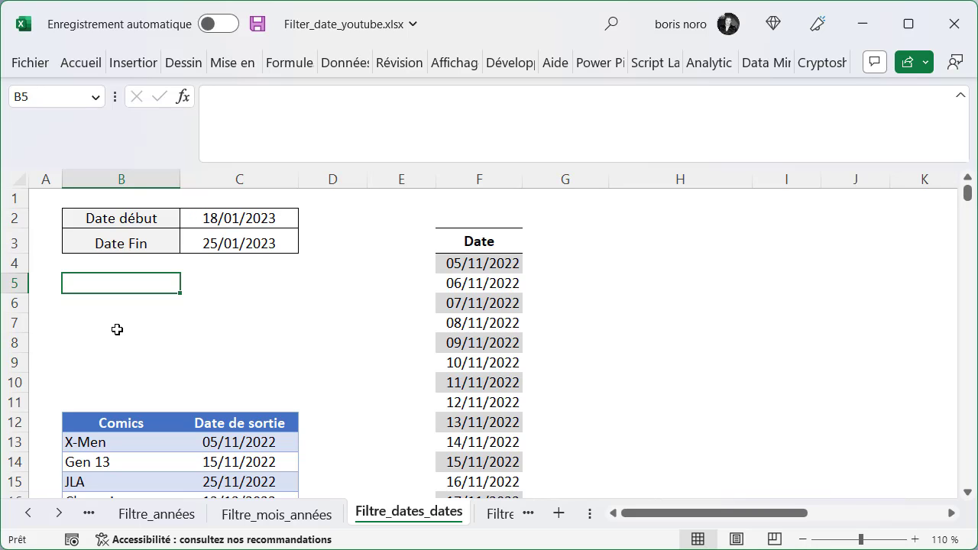
- In B5, begin =FILTRE( using the whole comics table as the data to filter
left_click(407, 150)
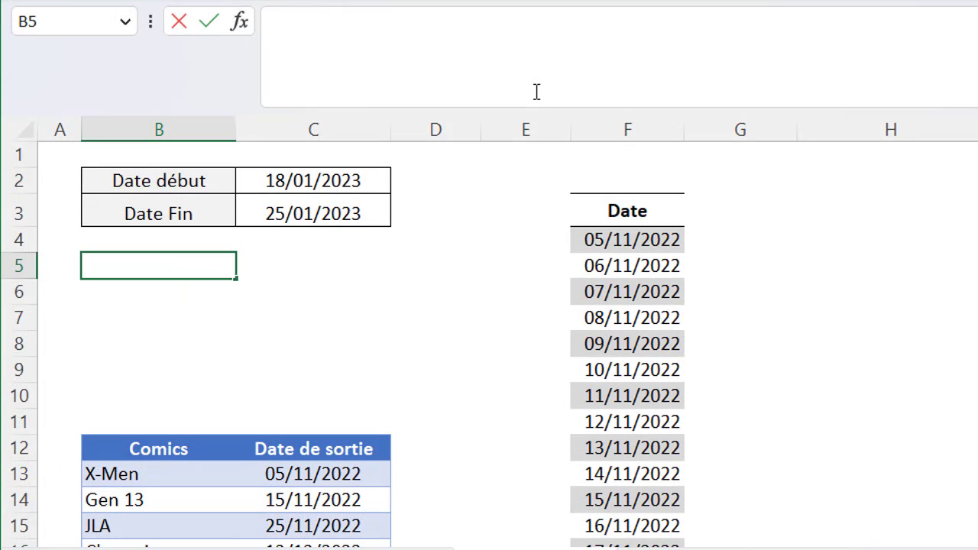
type("=FILTRE(Date_[Comics")
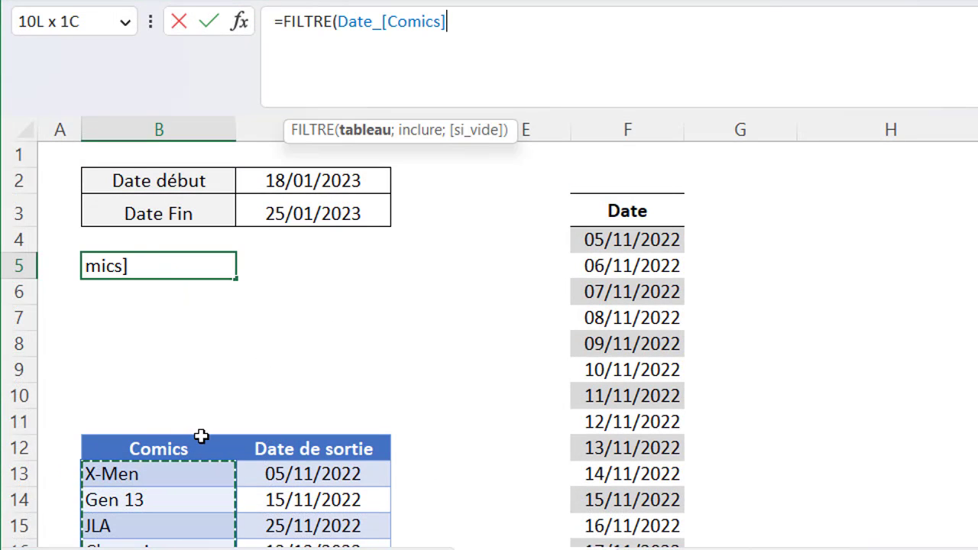
left_click_drag(163, 432, 275, 435)
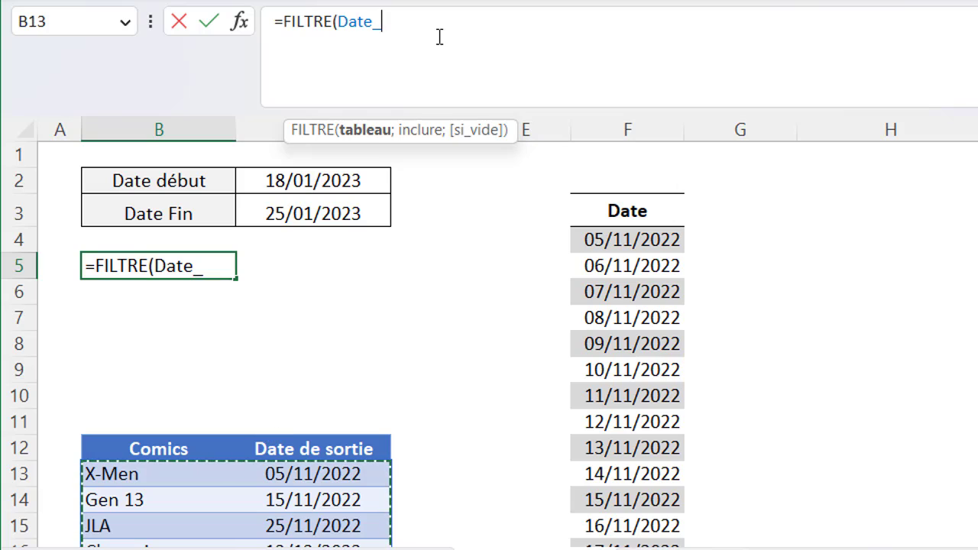
type(";")
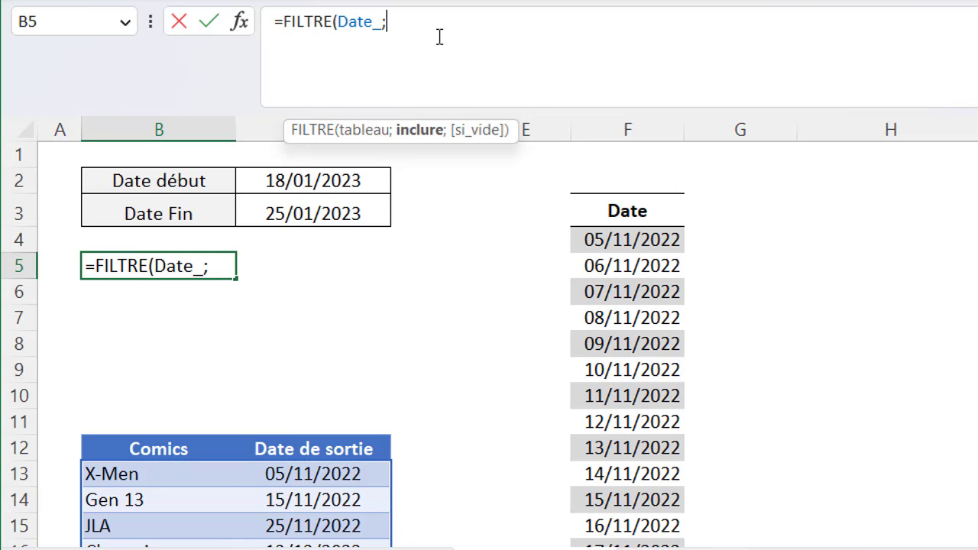
key("alt+Return")
- Add the condition Date de sortie >= the start date in C2
type("(")
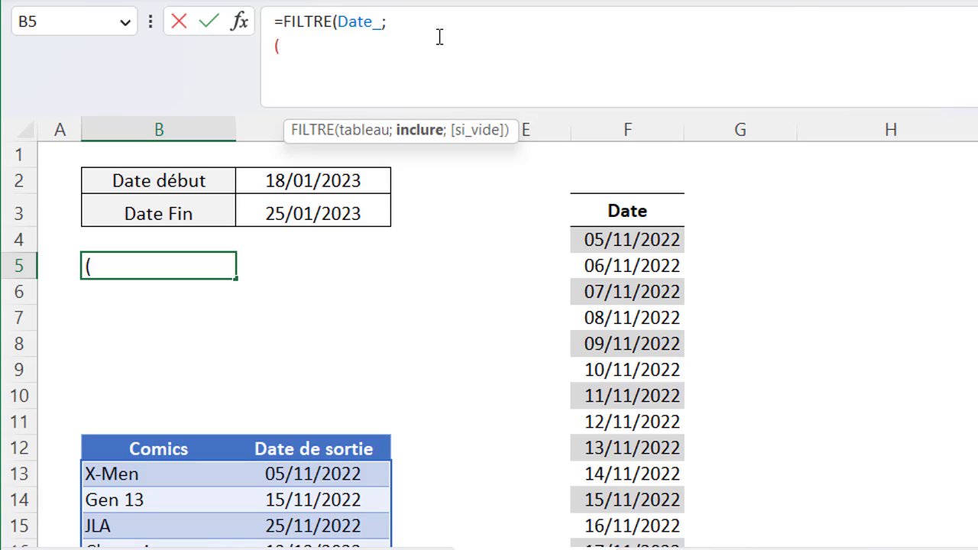
left_click(308, 441)
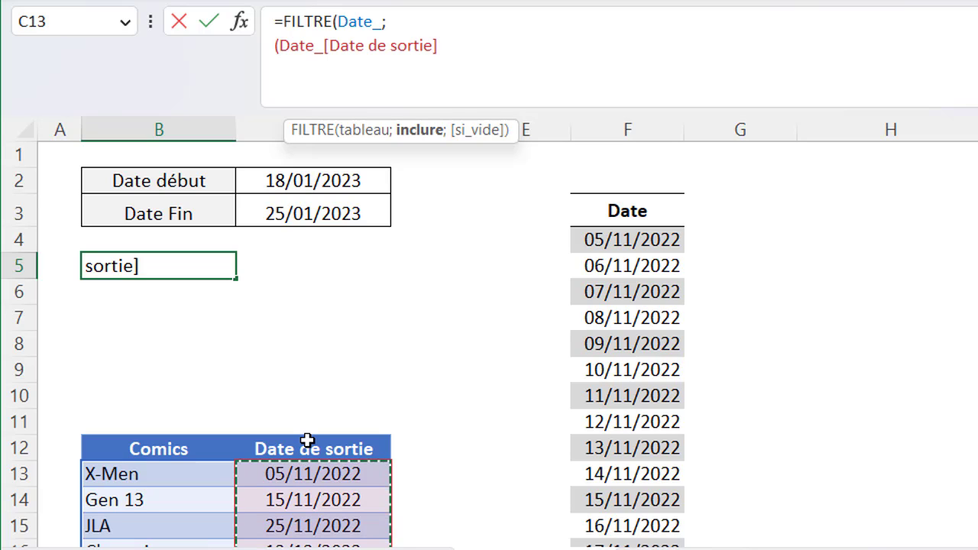
type(">")
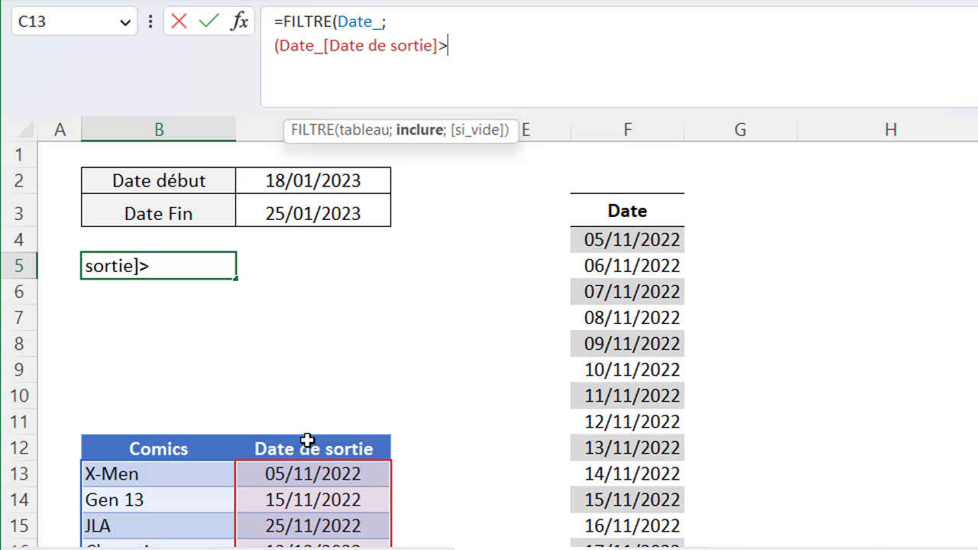
type("=")
left_click(330, 181)
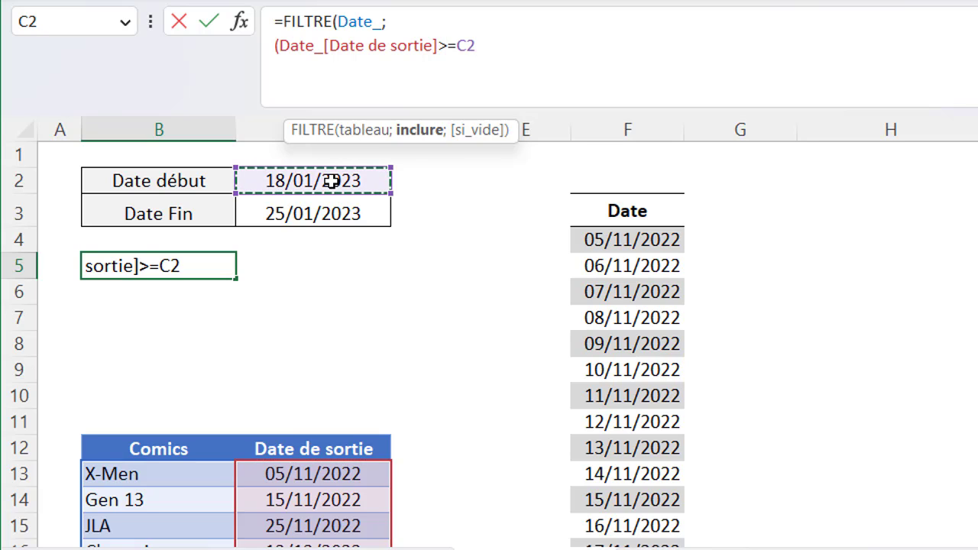
type(")*")
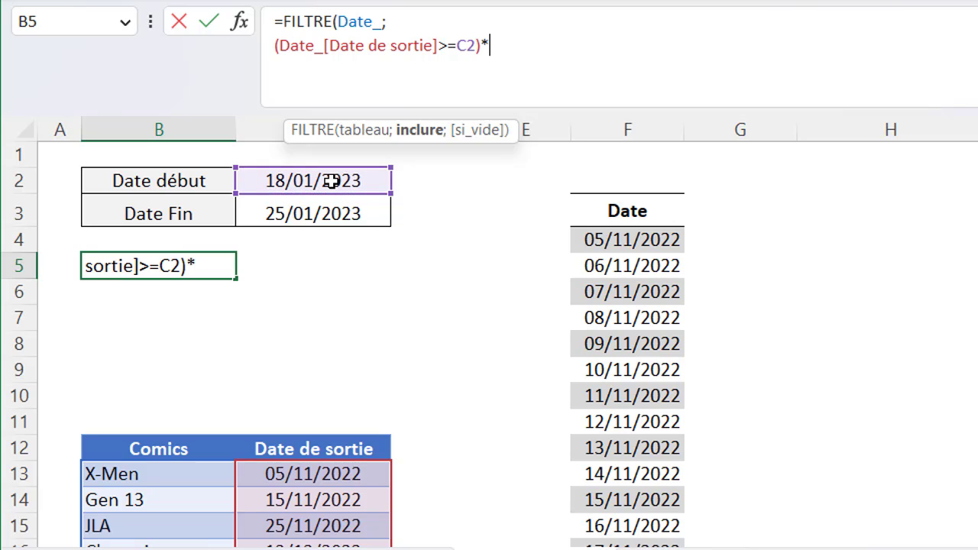
type("(")
- Add Date de sortie <= the end date in C3 with "rien" fallback, and enter the formula
left_click(318, 432)
type("<")
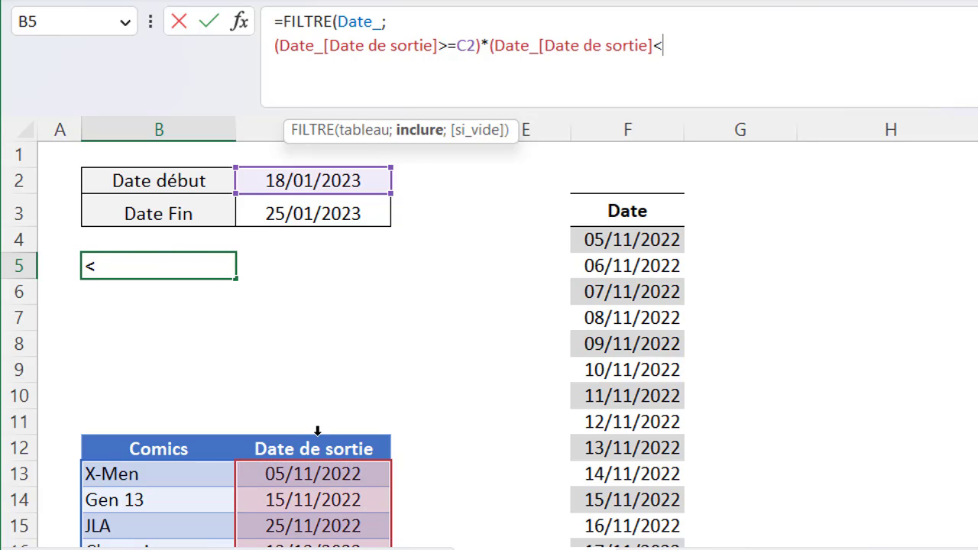
type("=")
left_click(339, 213)
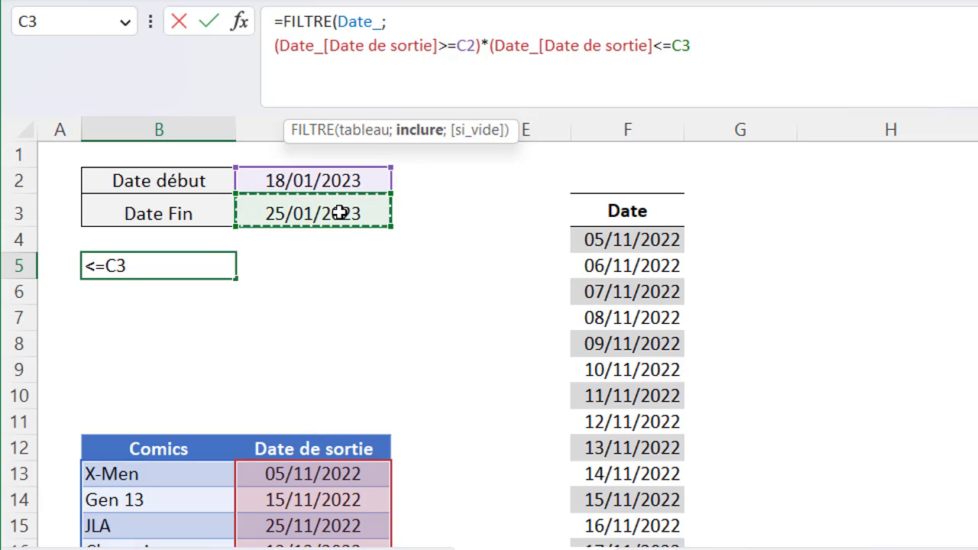
type("); ")
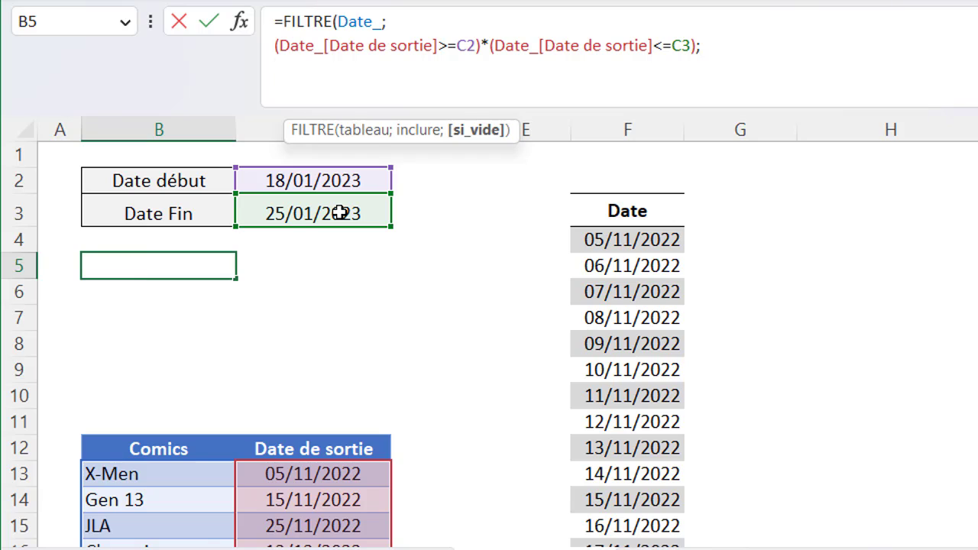
type("\"")
type("rien")
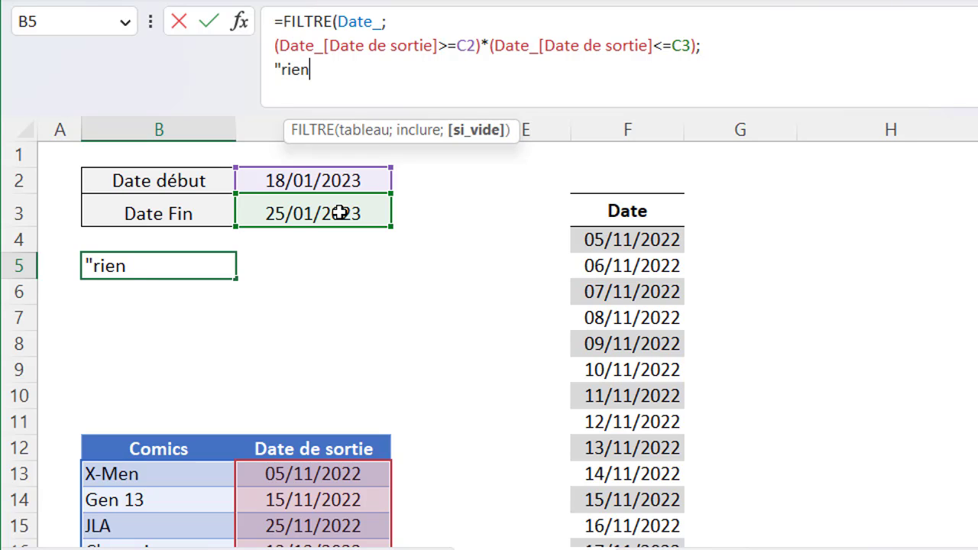
type("\")")
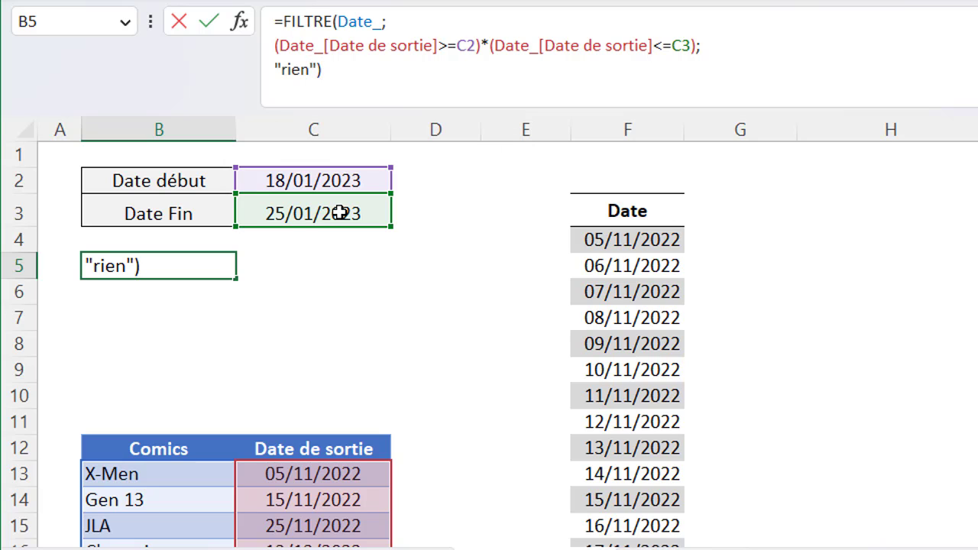
key("Return")
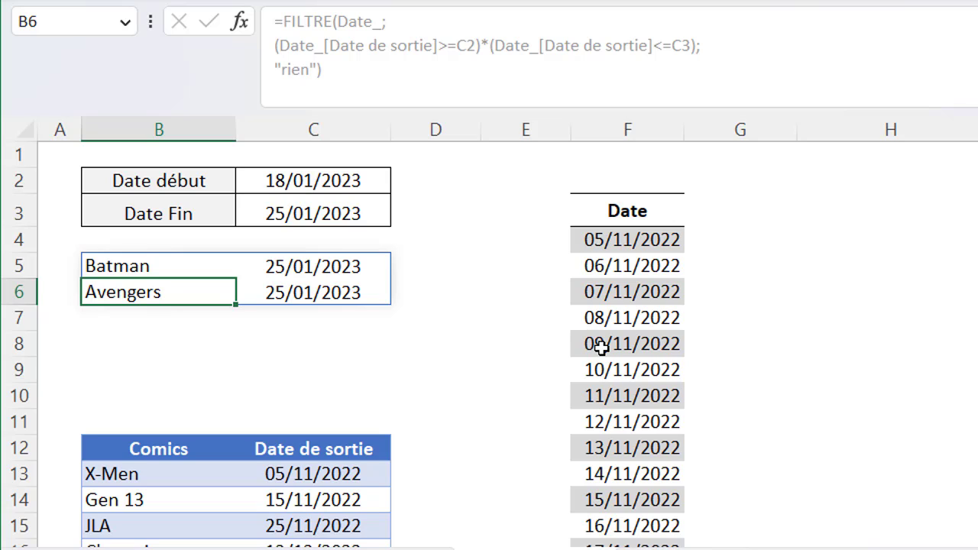
- Pick 20/12/2022 as the start date in C2 from its dropdown list
left_click(354, 183)
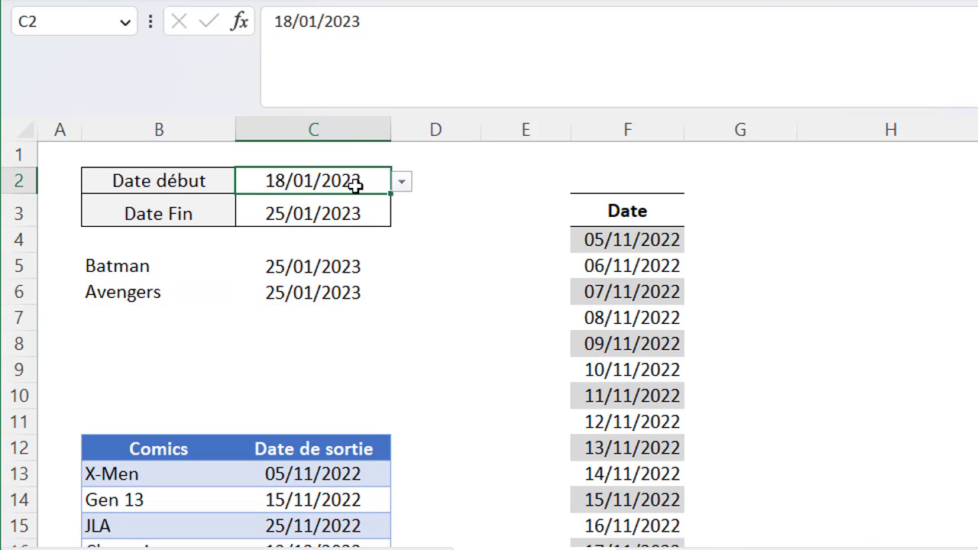
left_click(401, 184)
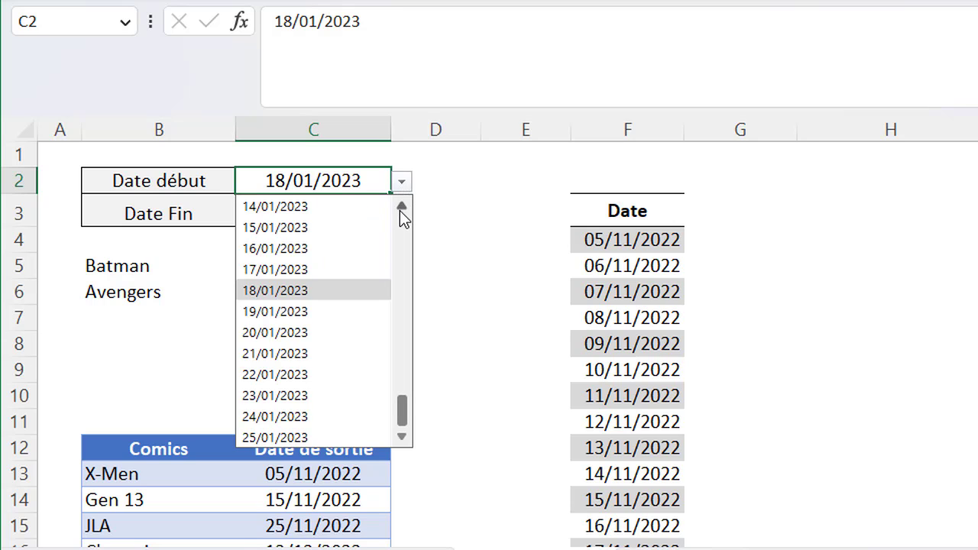
left_click(401, 208)
left_click(400, 208)
scroll(295, 251, "up", 7)
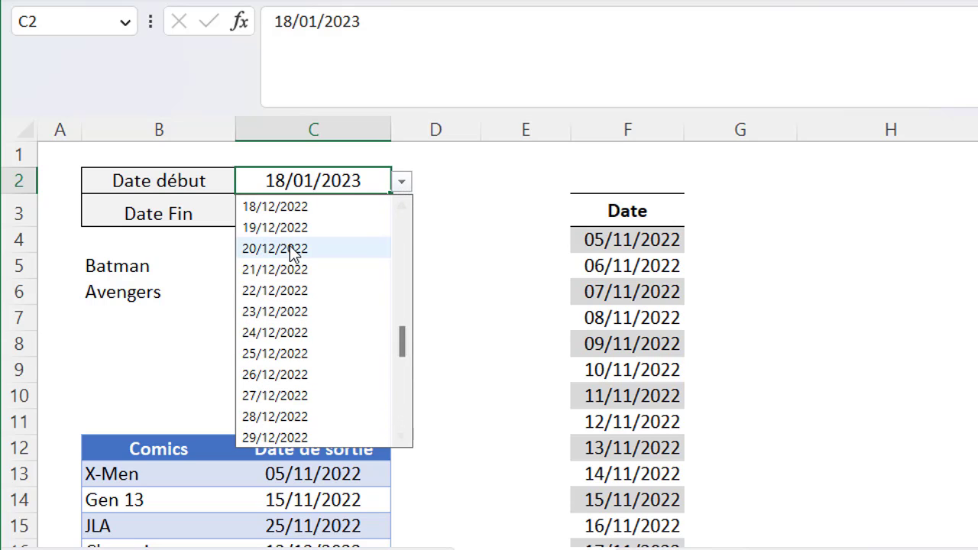
left_click(292, 248)
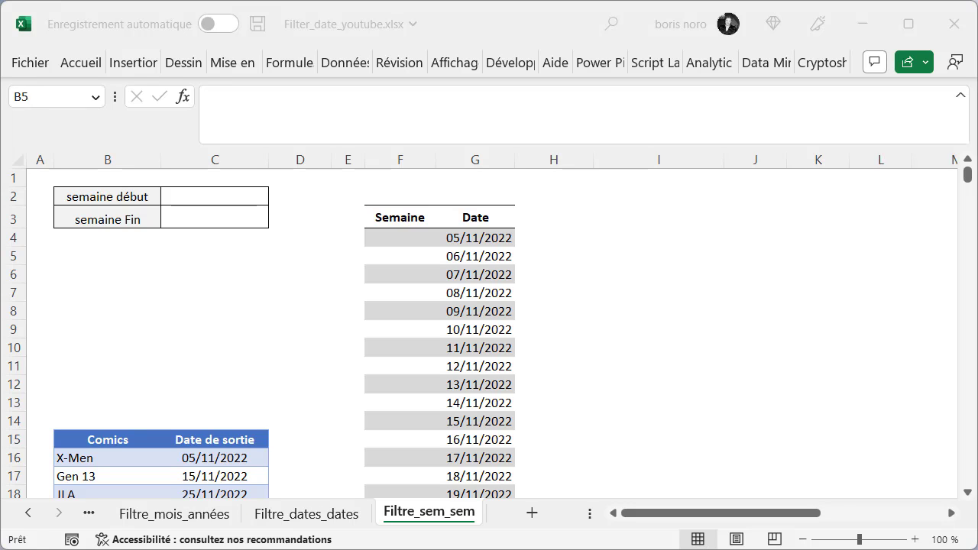
- In F4, enter =NO.SEMAINE.ISO(G4) to fill the Semaine column with ISO week numbers
left_click(400, 245)
type("=NO")
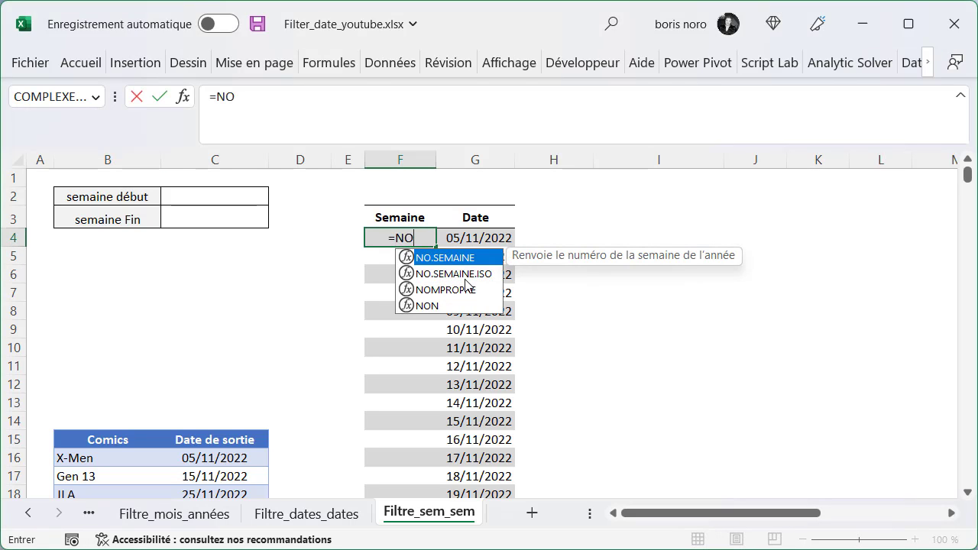
double_click(464, 275)
left_click(499, 238)
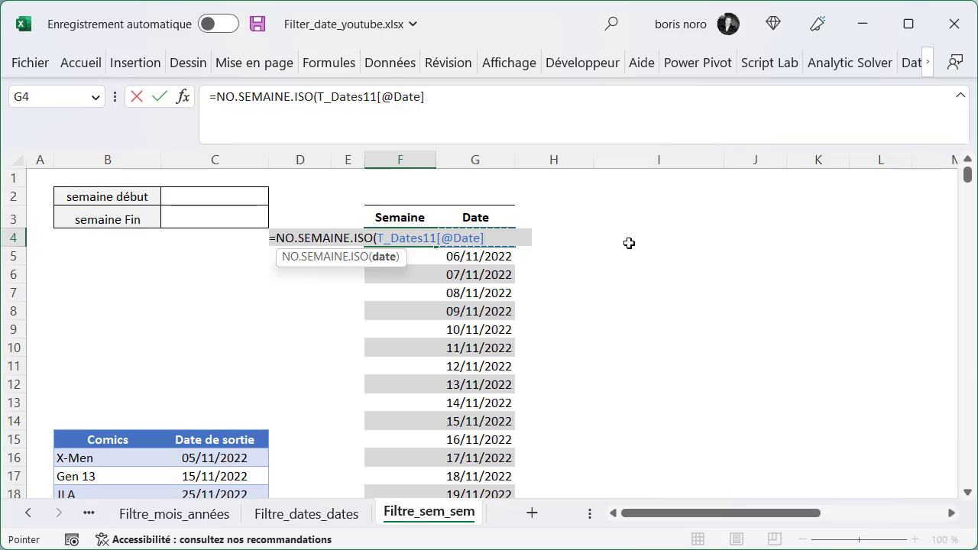
type(")")
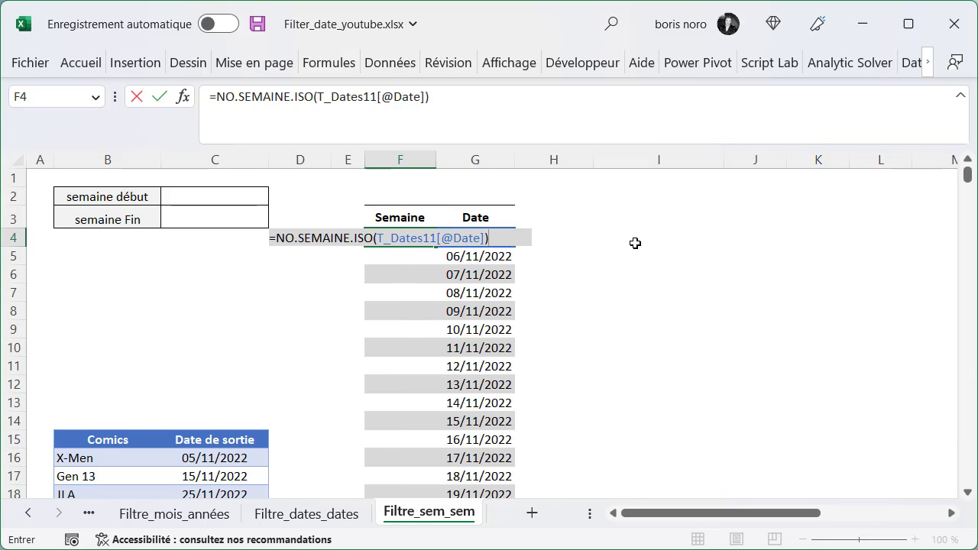
key("Return")
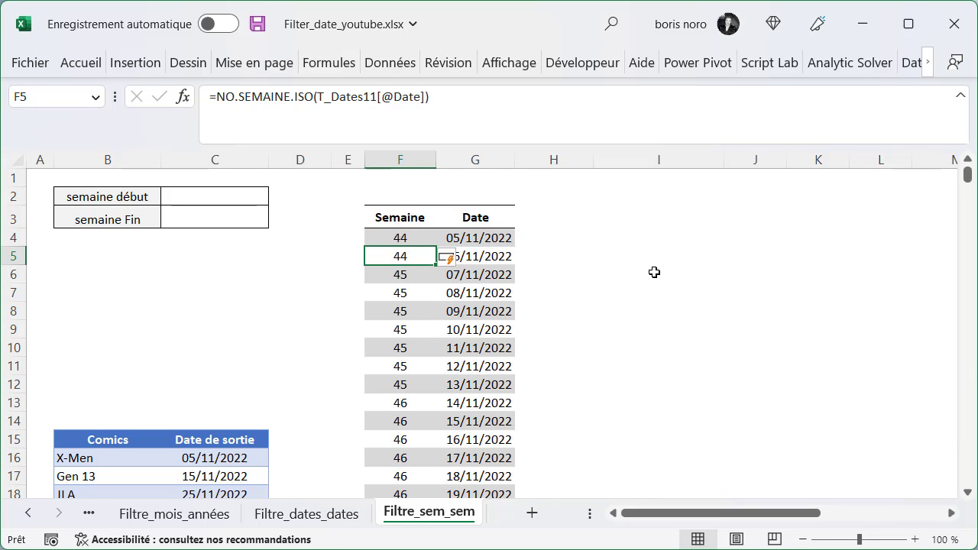
left_click(206, 198)
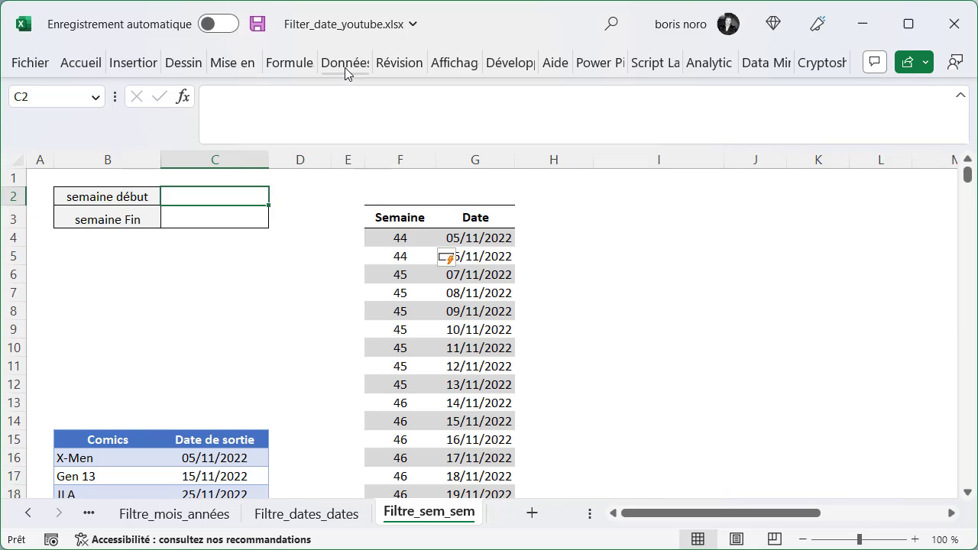
- Give the semaine début cell C2 a list validation sourced from the Semaine column =$F$4:$F$72
left_click(346, 66)
left_click(590, 151)
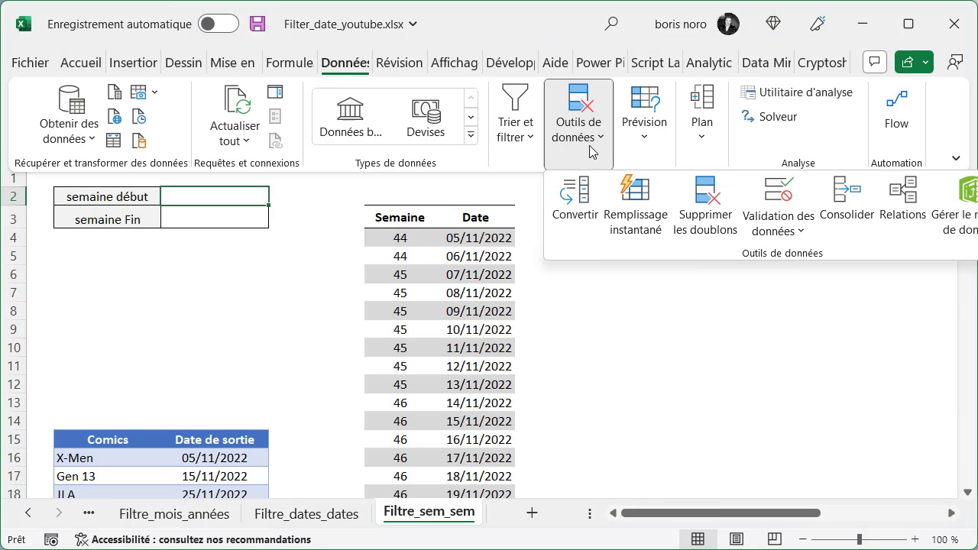
left_click(781, 240)
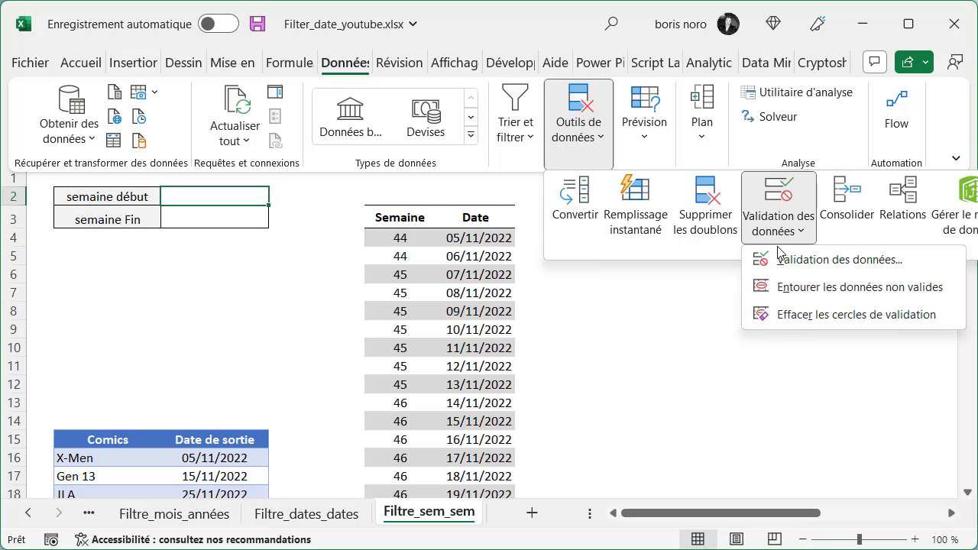
left_click(781, 262)
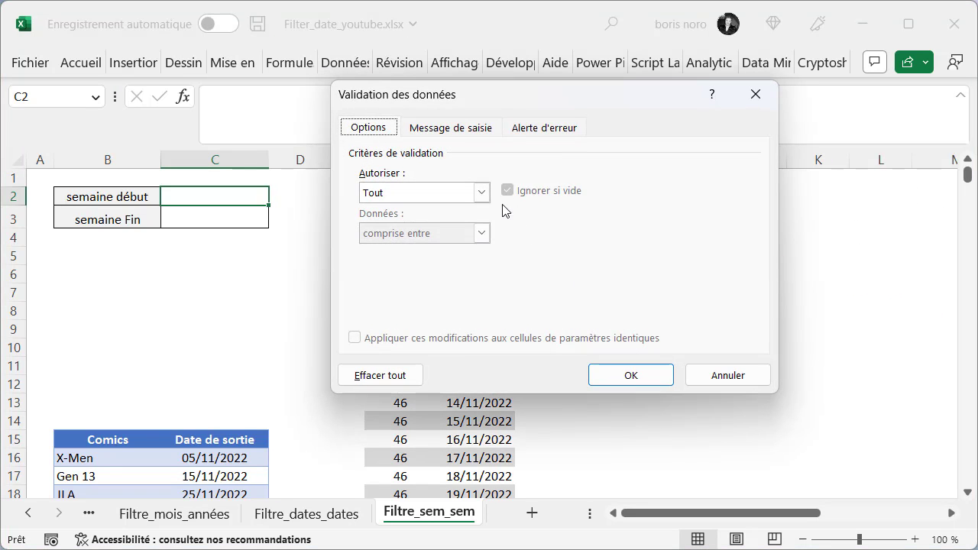
left_click(483, 195)
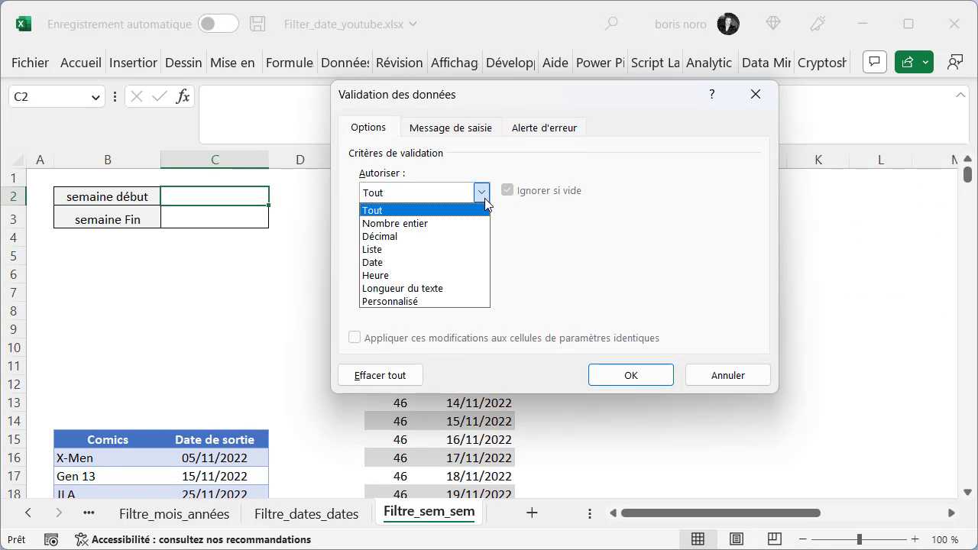
left_click(434, 250)
left_click(450, 282)
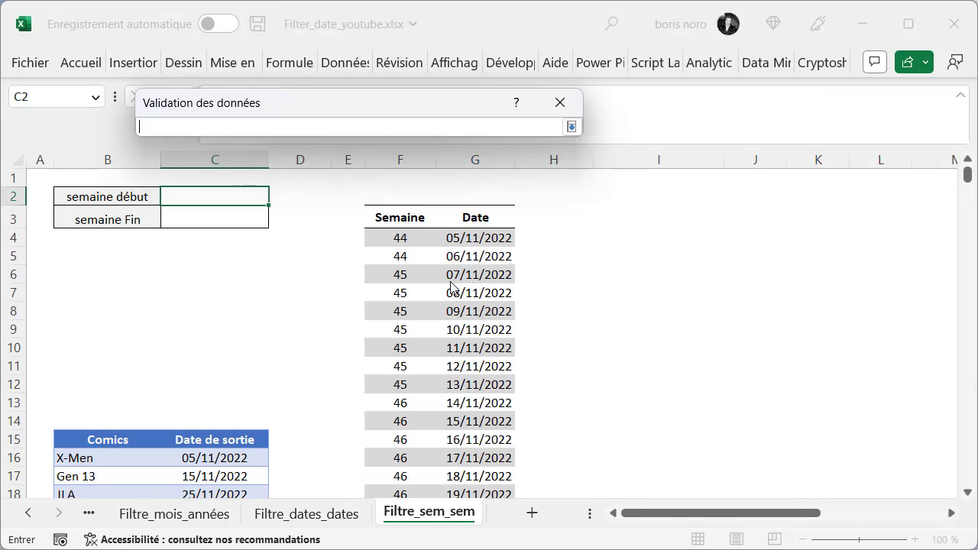
left_click(404, 204)
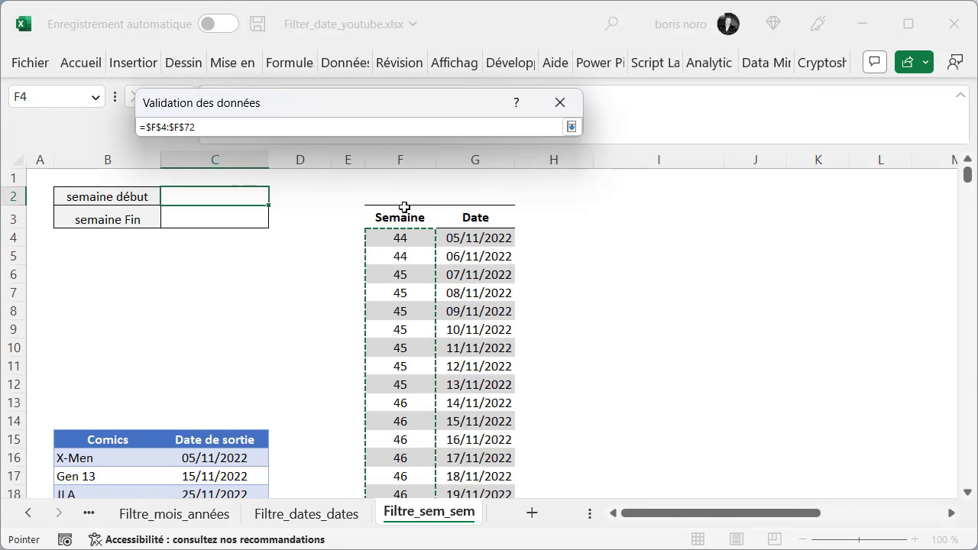
key("Return")
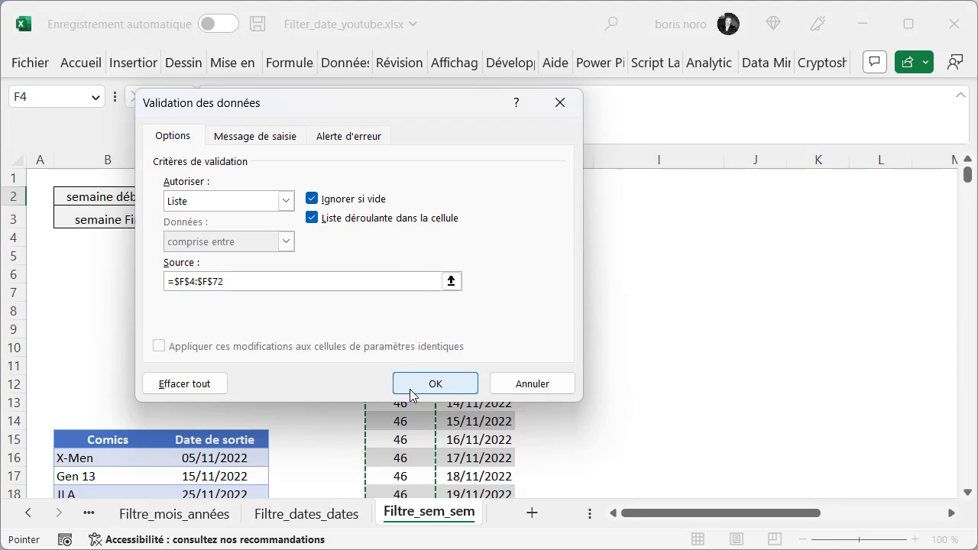
left_click(411, 391)
left_click(277, 197)
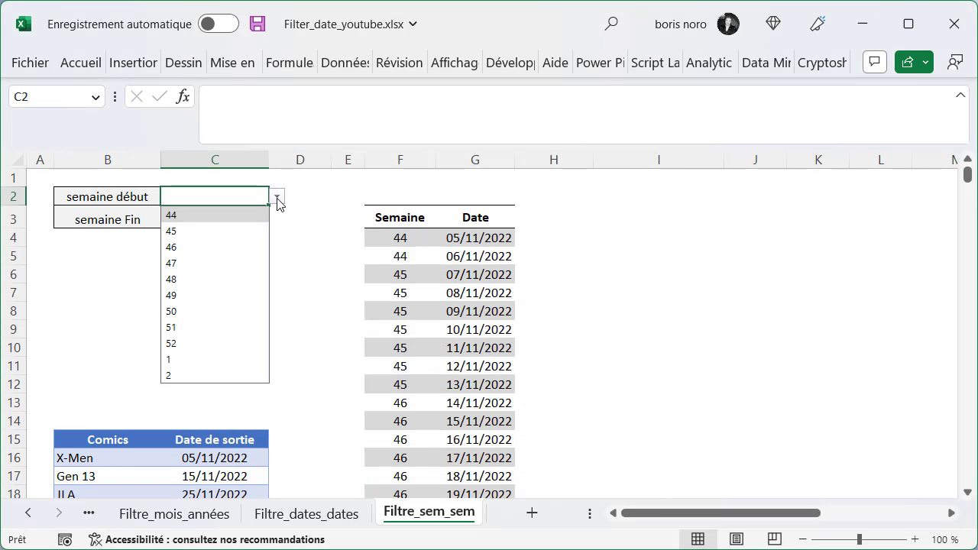
left_click(277, 198)
- Copy C2 onto the semaine Fin cell C3 so it gets the same week dropdown
key("ctrl+c")
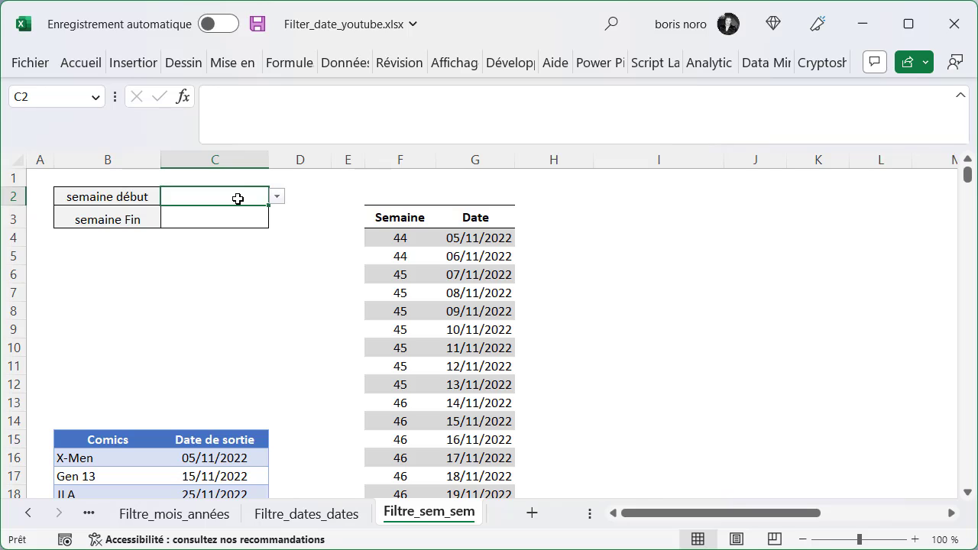
left_click(228, 220)
key("ctrl+v")
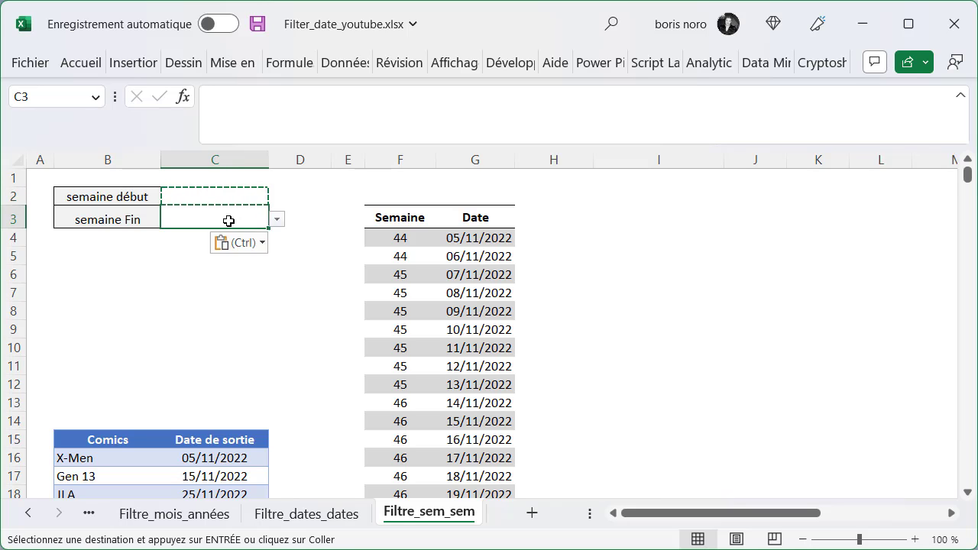
left_click(277, 221)
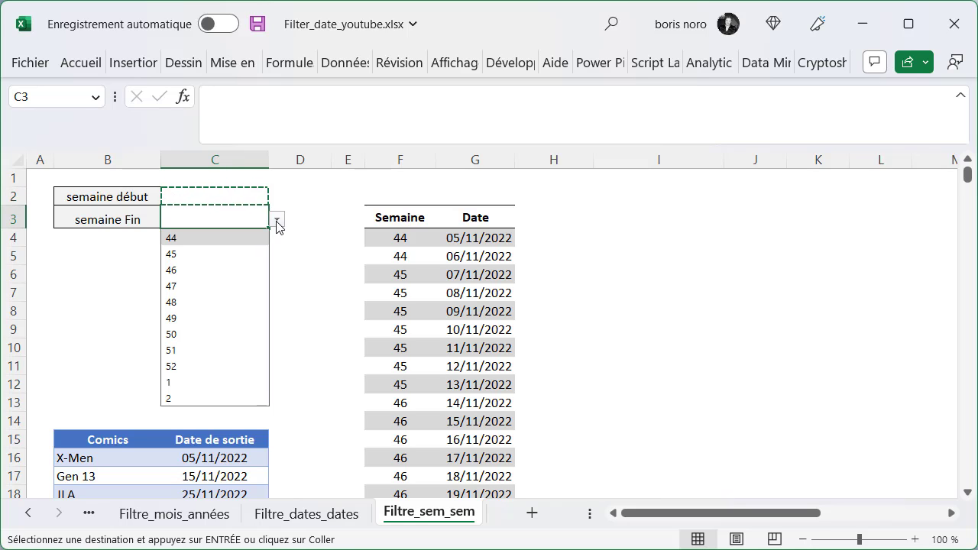
key("Escape")
key("Escape")
key("Down")
key("Down")
key("Down")
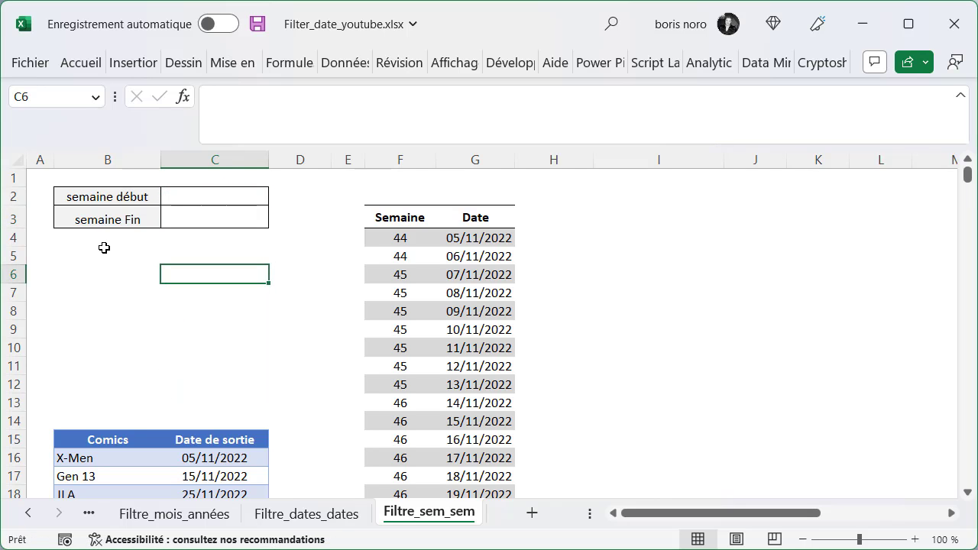
- In B5, start a FILTRE formula on TBL_DATES keeping rows whose NO.SEMAINE.ISO of Date de sortie is >= C2
left_click(103, 253)
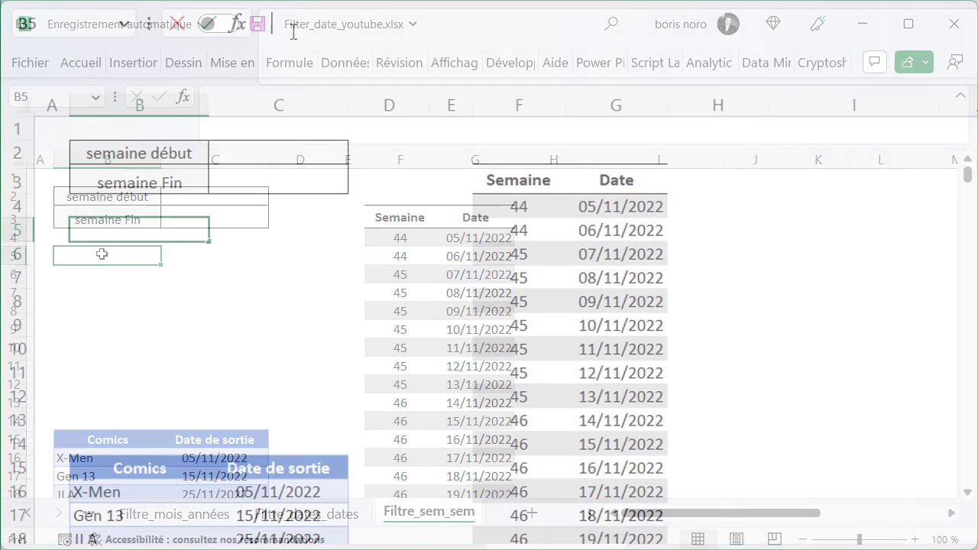
left_click(294, 30)
type("=")
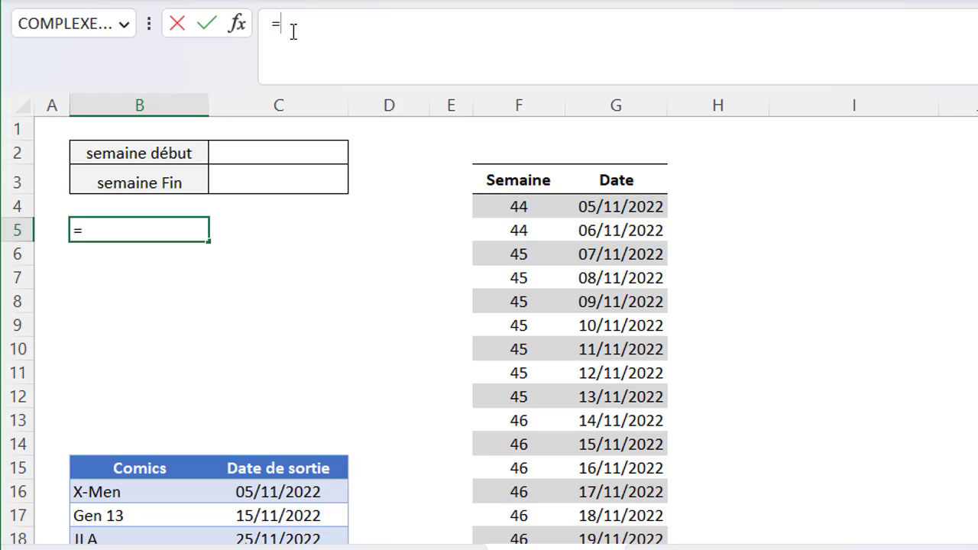
type("FILTRE(")
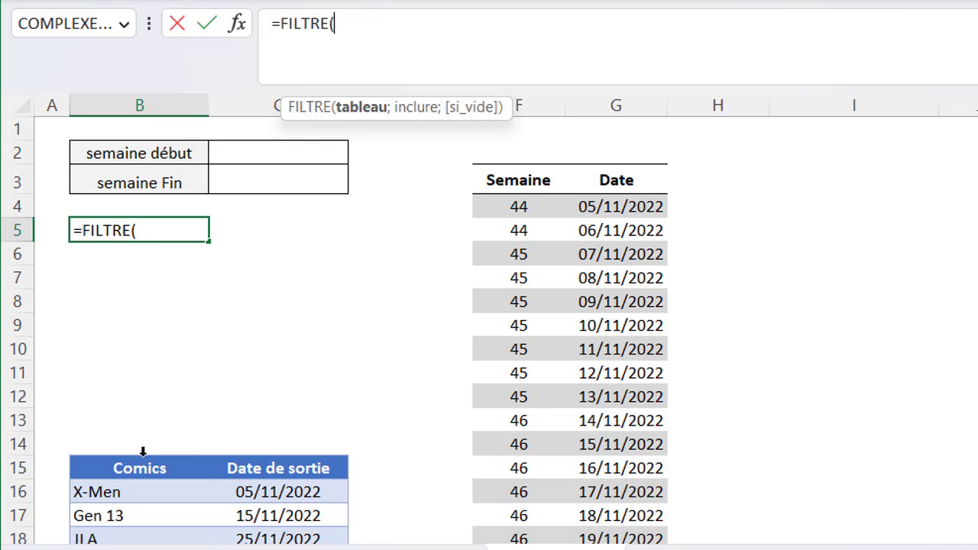
left_click_drag(143, 453, 234, 457)
type(";")
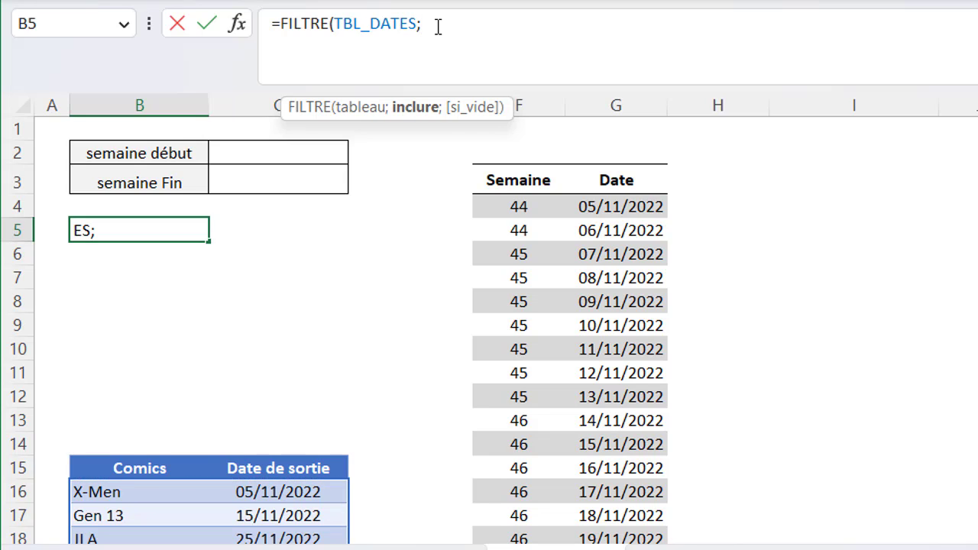
key("alt+Return")
type("(")
type("NO")
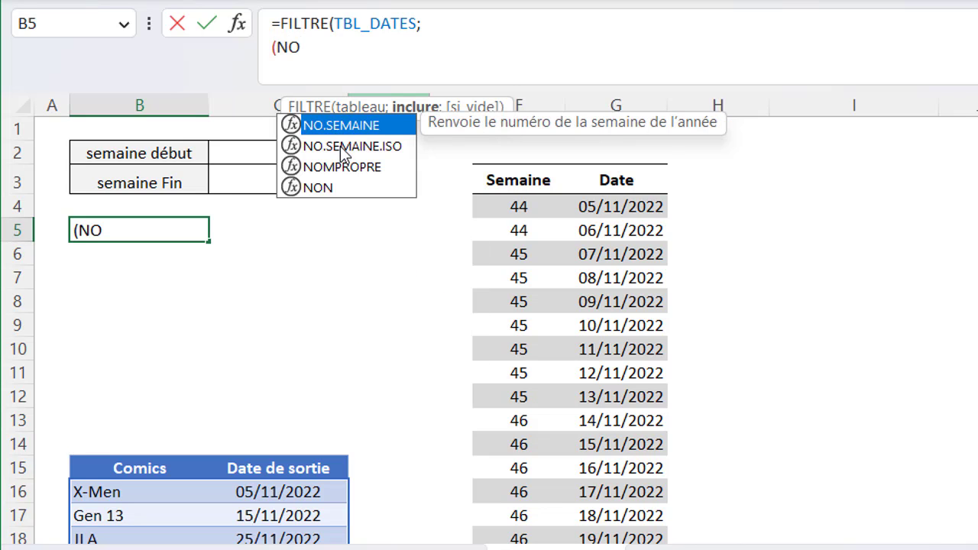
double_click(340, 147)
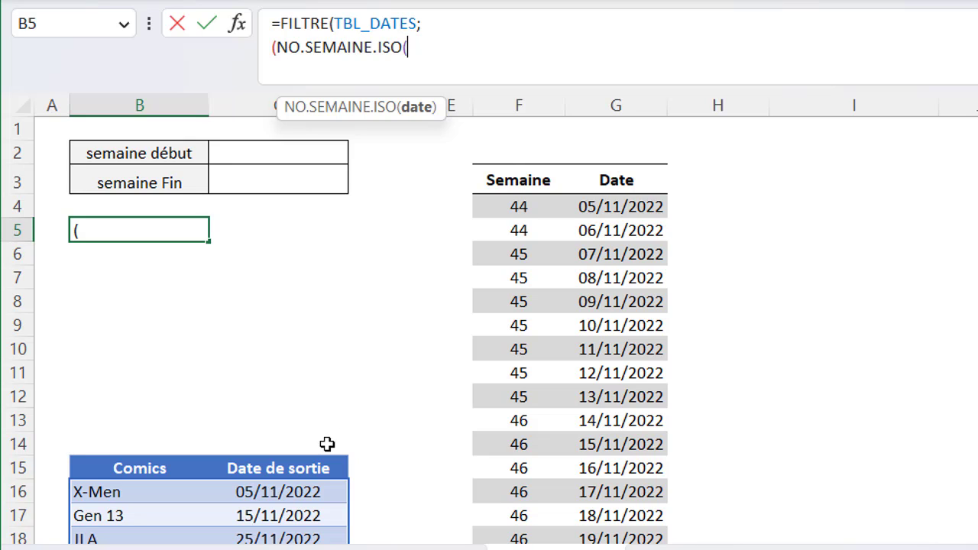
left_click(288, 454)
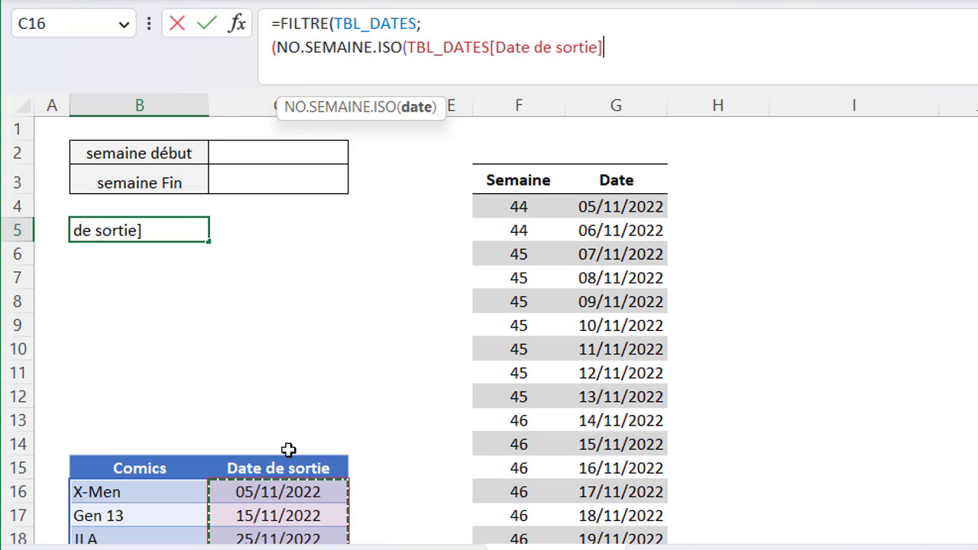
type(">")
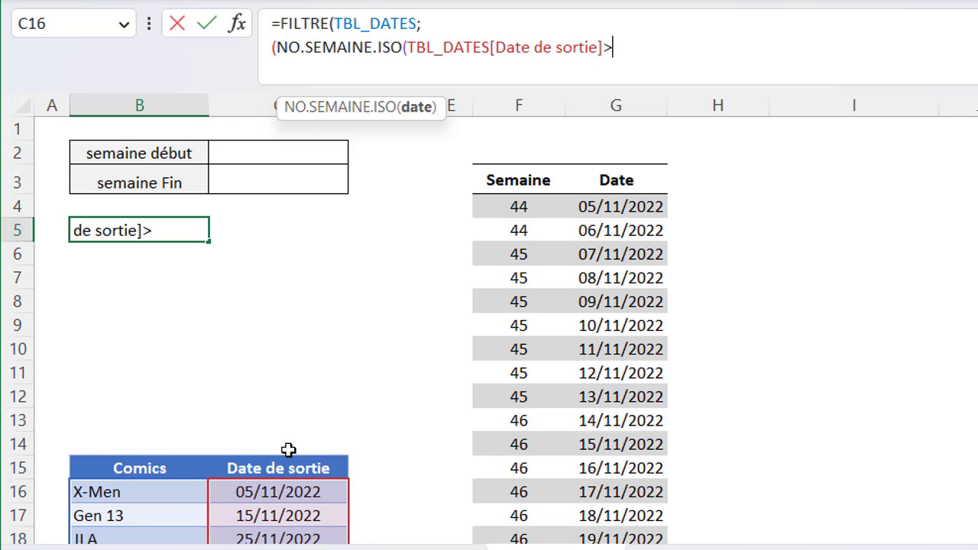
type("=")
left_click(291, 153)
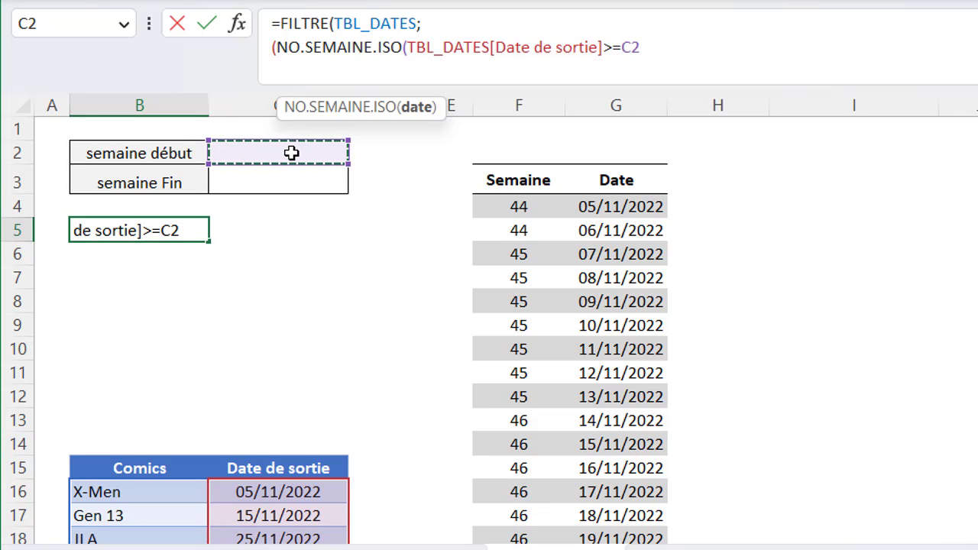
- Add the condition NO.SEMAINE.ISO of Date de sortie <= C3 and return "rien" when nothing matches
type(")*")
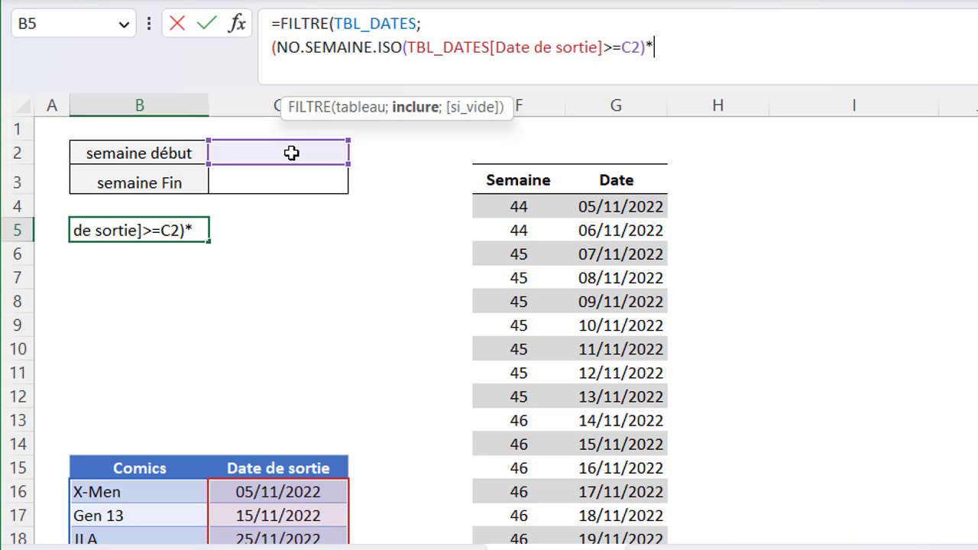
type("(")
type("NO")
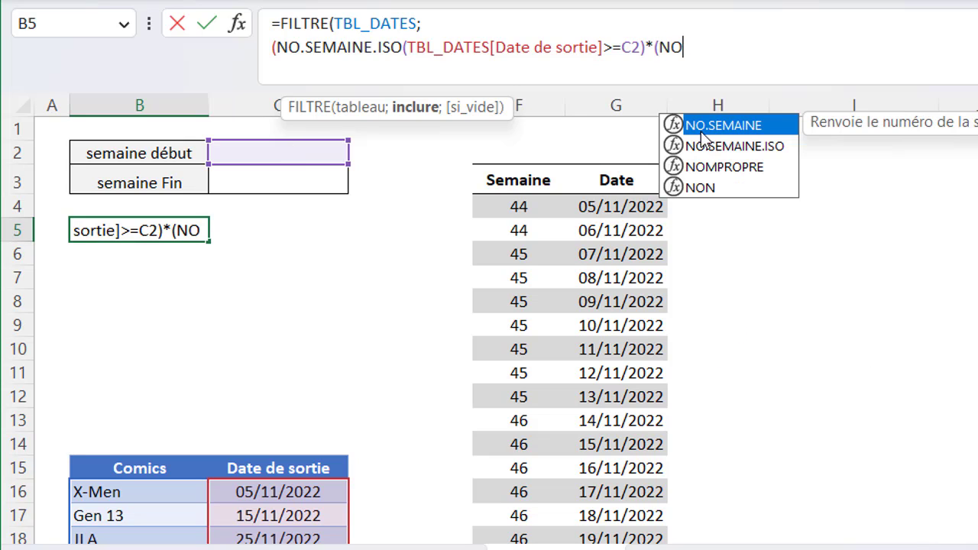
double_click(709, 143)
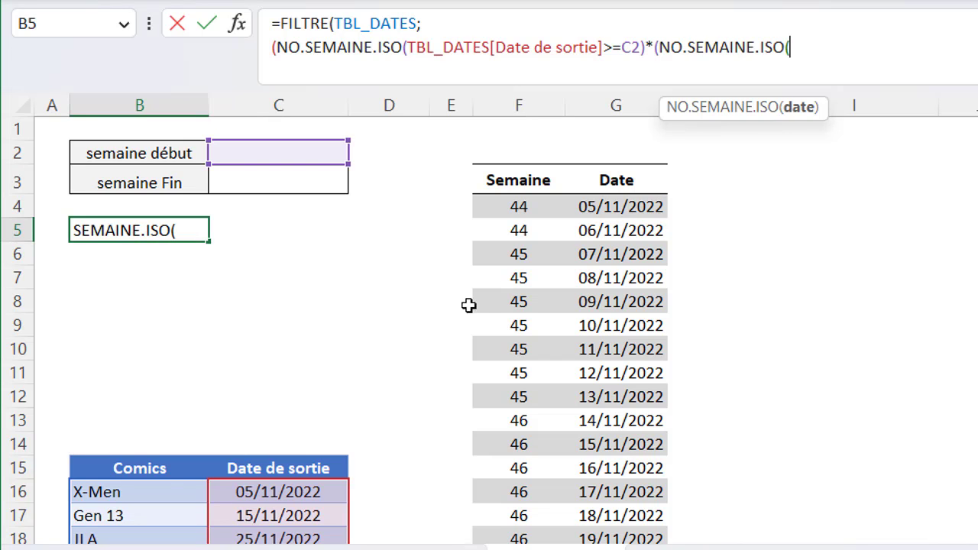
left_click(278, 455)
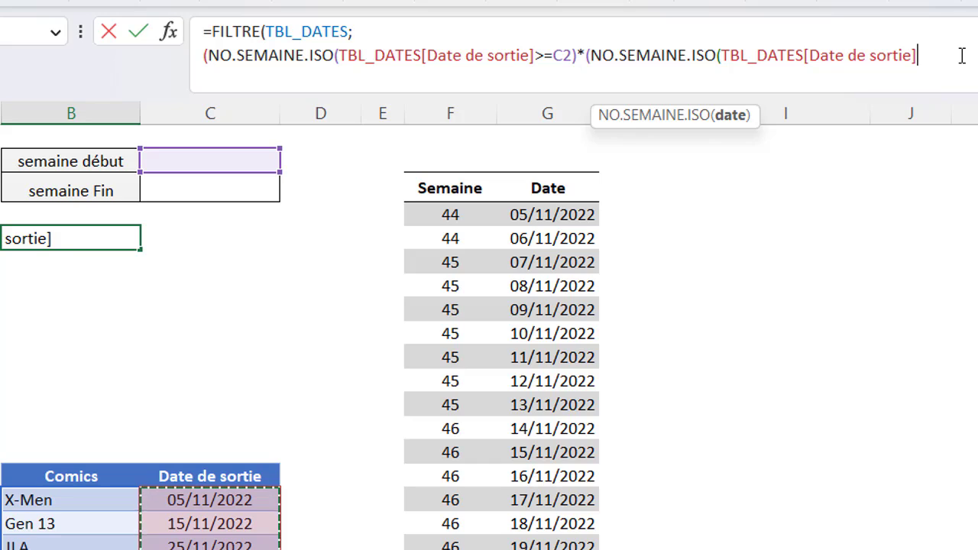
type(")")
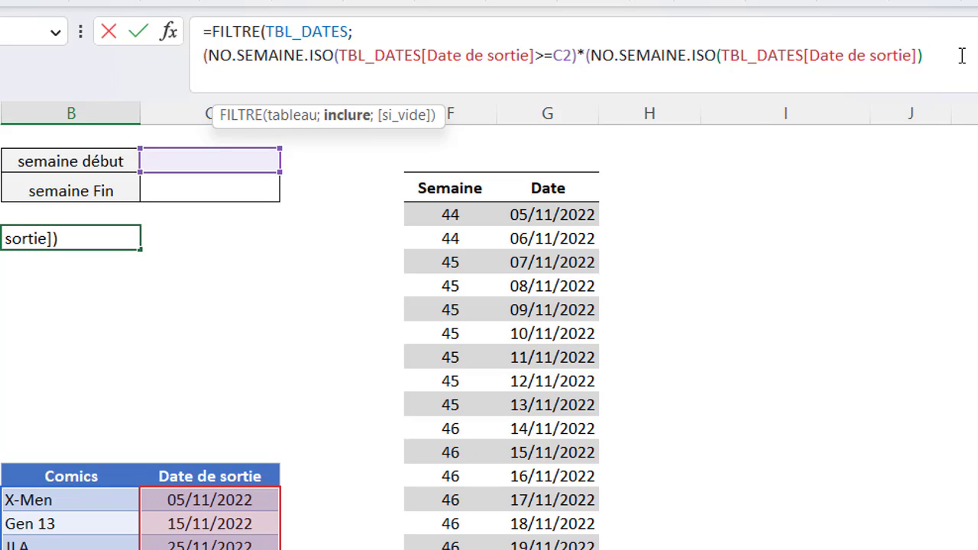
type("<=")
left_click(203, 191)
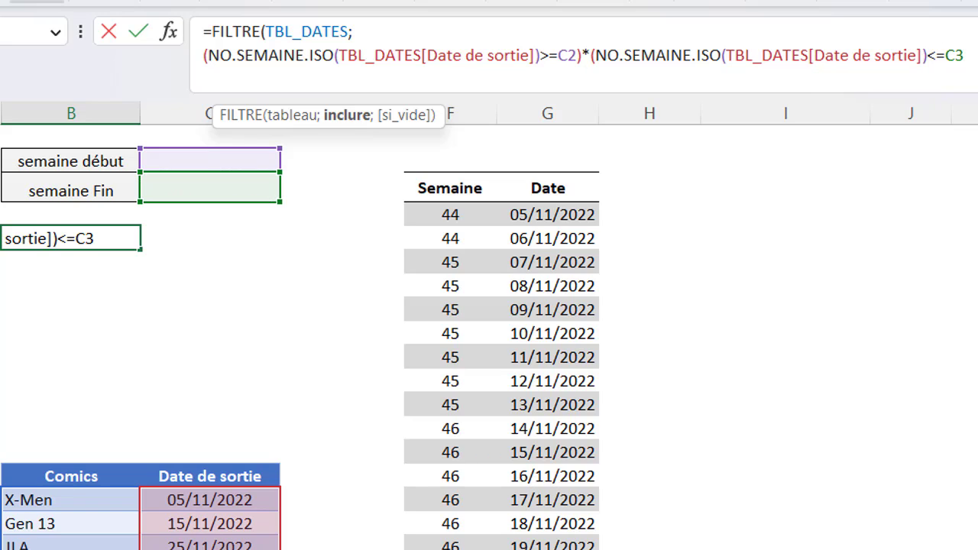
type("); ")
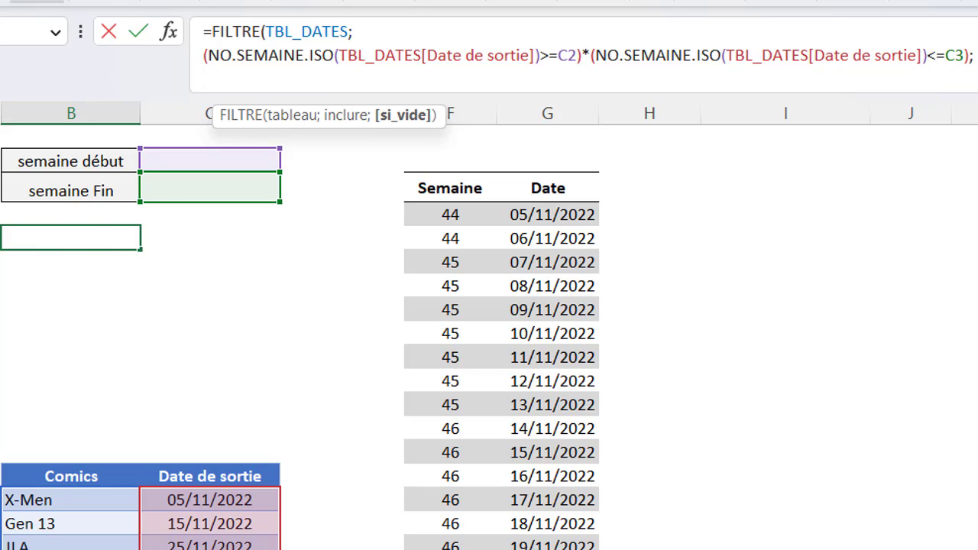
type("\"")
type("rien\"")
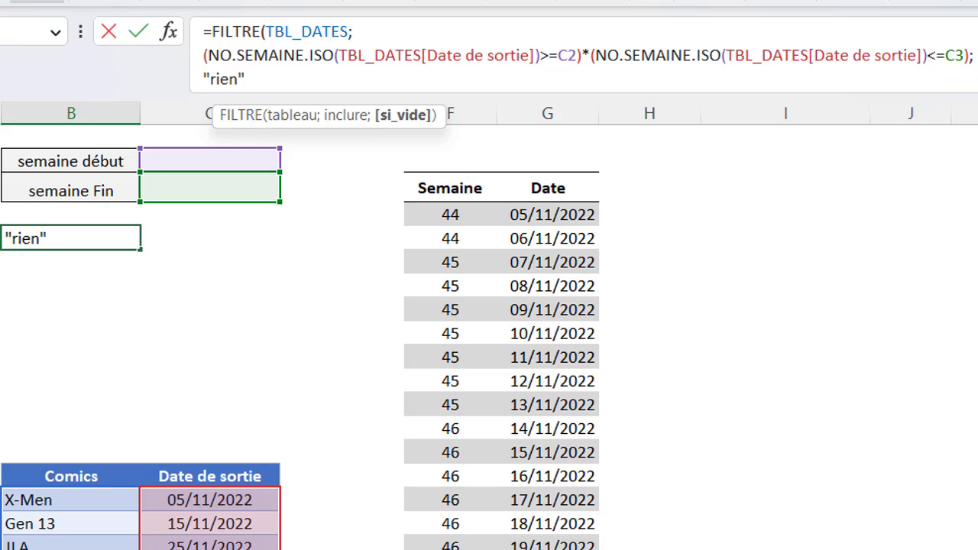
type(")")
key("Return")
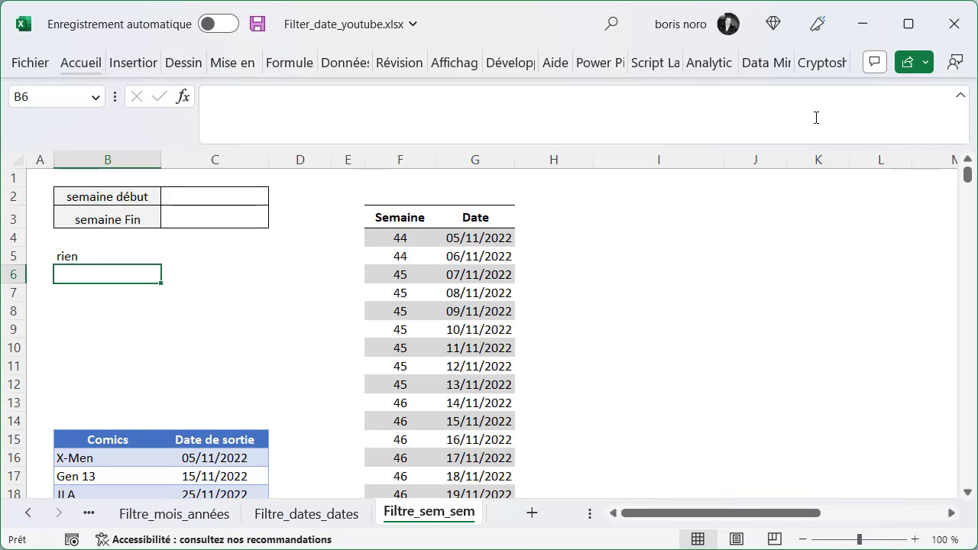
- Enter start week 47 in C2 and end week 50 in C3
left_click(244, 197)
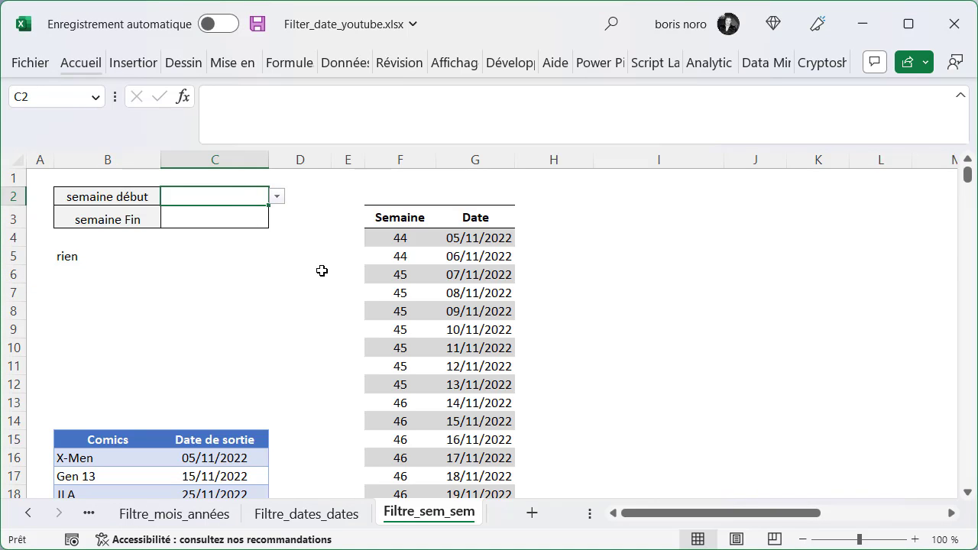
type("47")
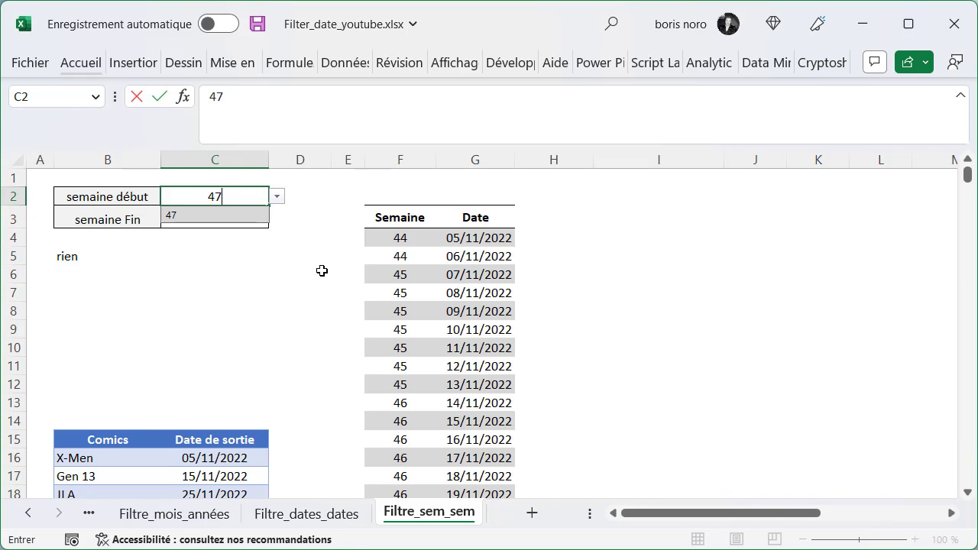
key("Tab")
left_click(245, 222)
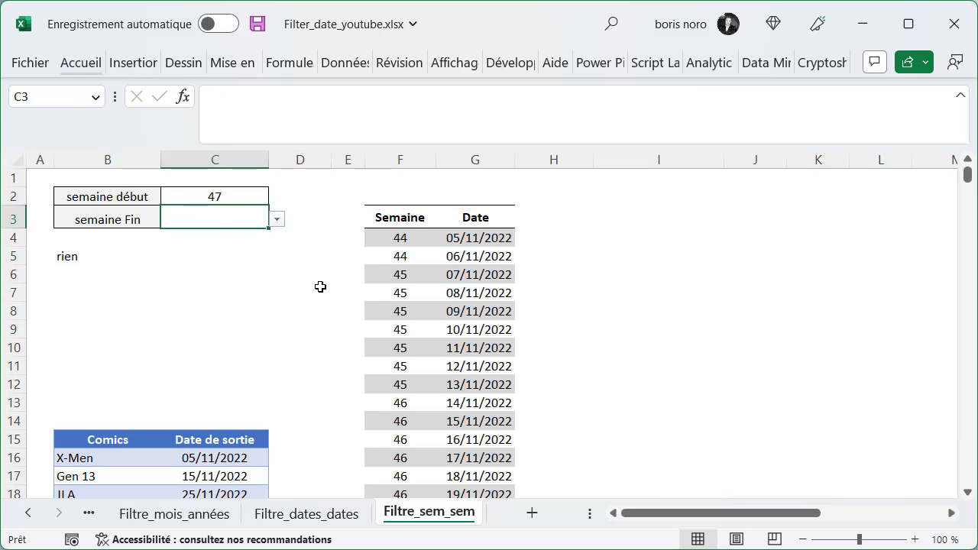
type("50")
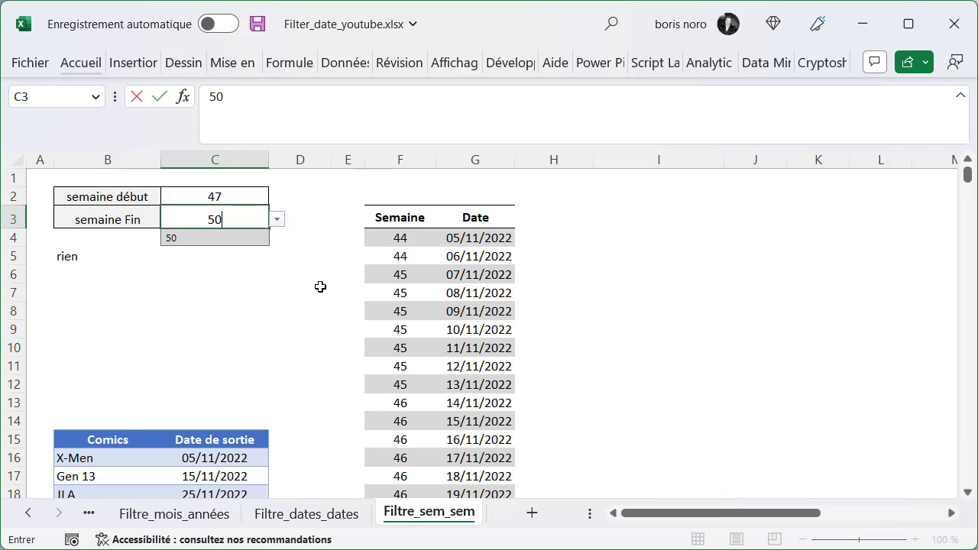
key("Tab")
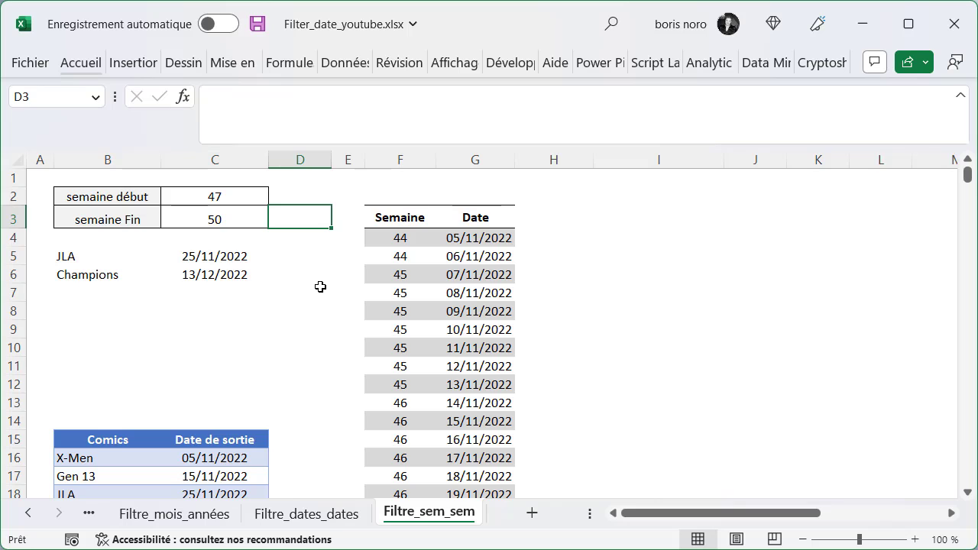